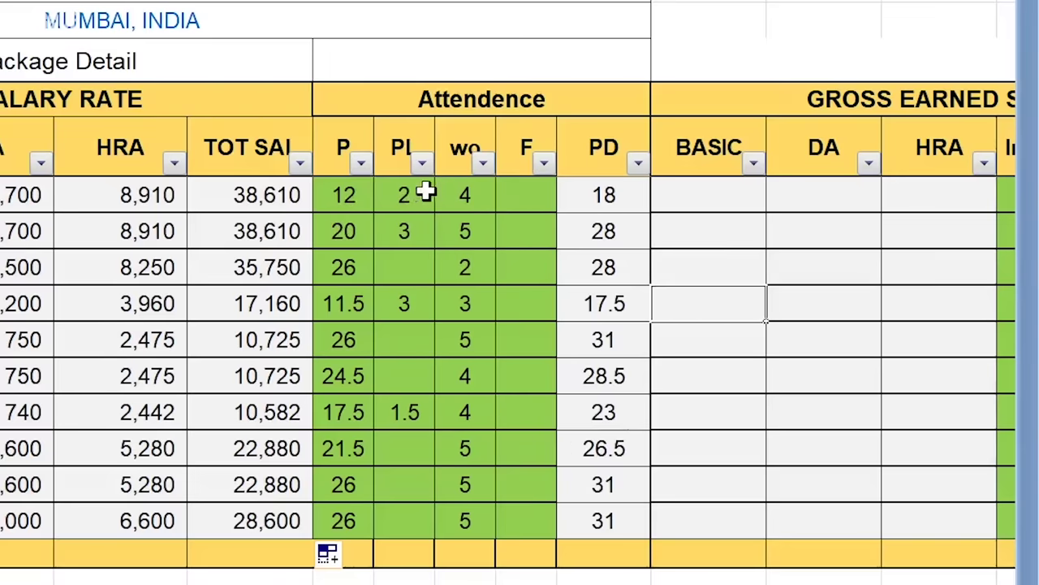
- Enter =D6*L6/31 in M6 so the first employee's earned BASIC shows 15,677
left_click(599, 205)
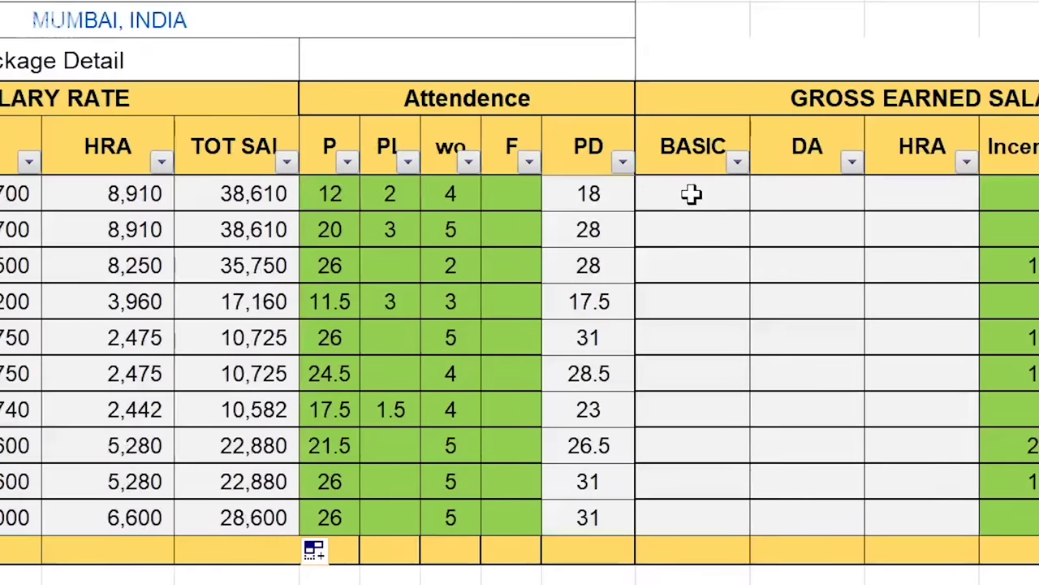
left_click(691, 193)
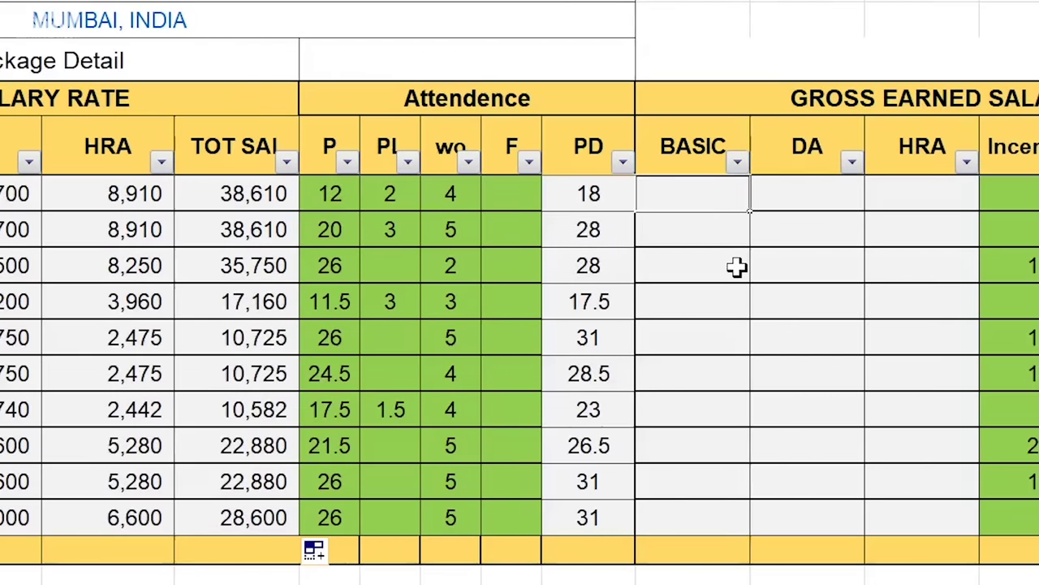
type("=")
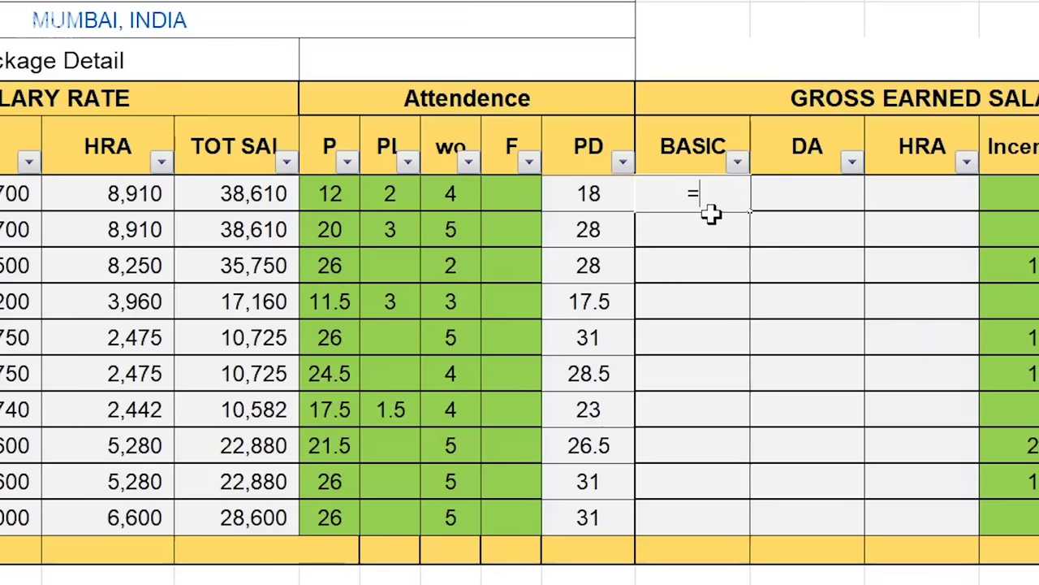
left_click(51, 155)
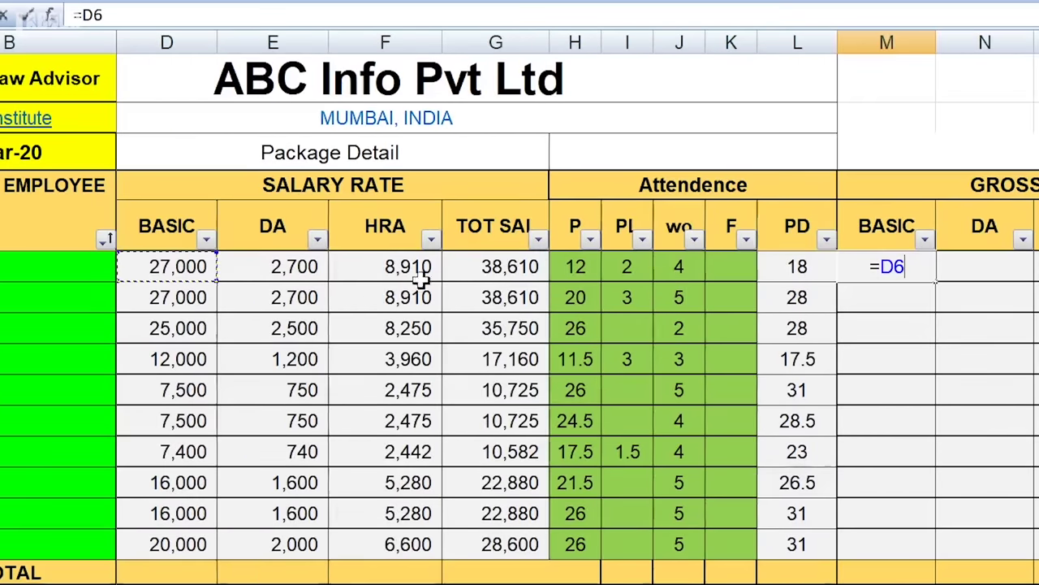
type("*")
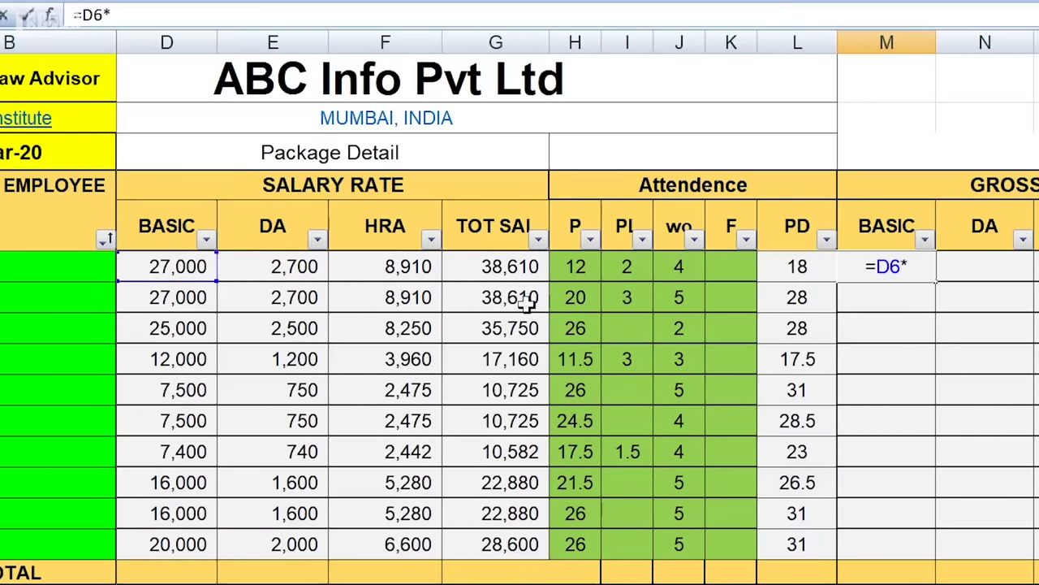
left_click(807, 260)
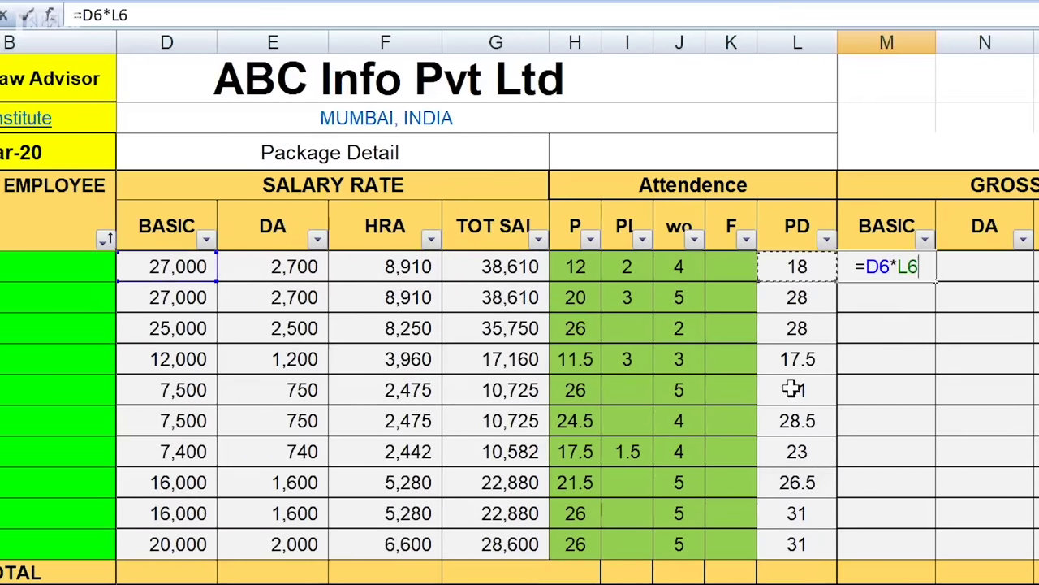
type("/31")
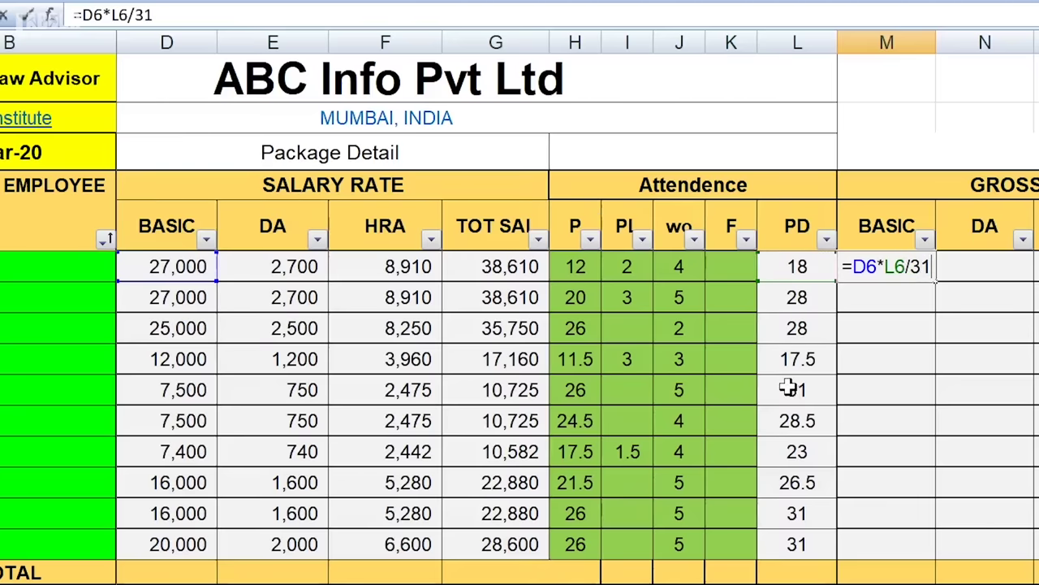
key("Return")
key("Up")
key("Up")
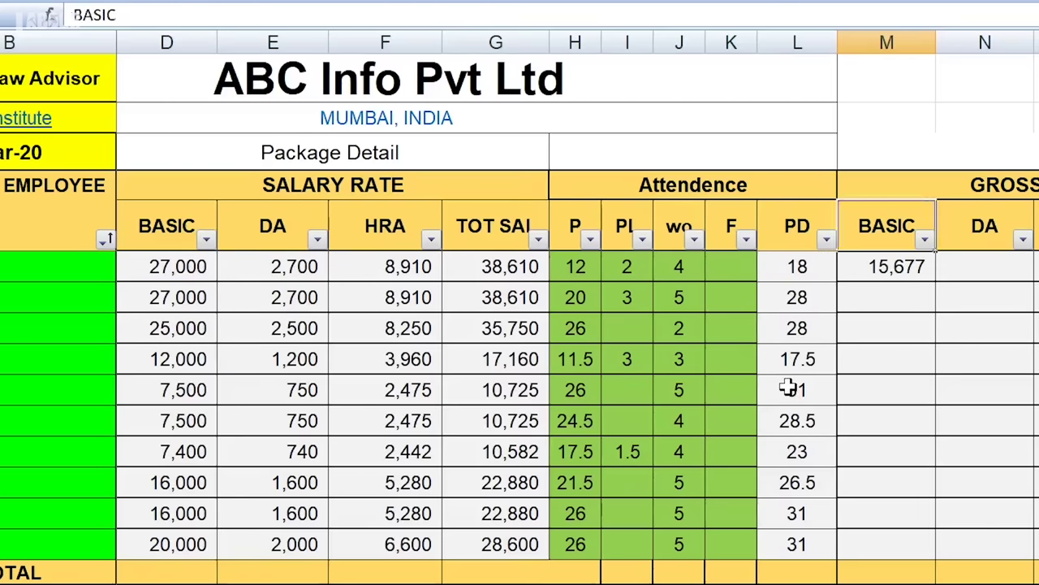
key("Down")
key("Right")
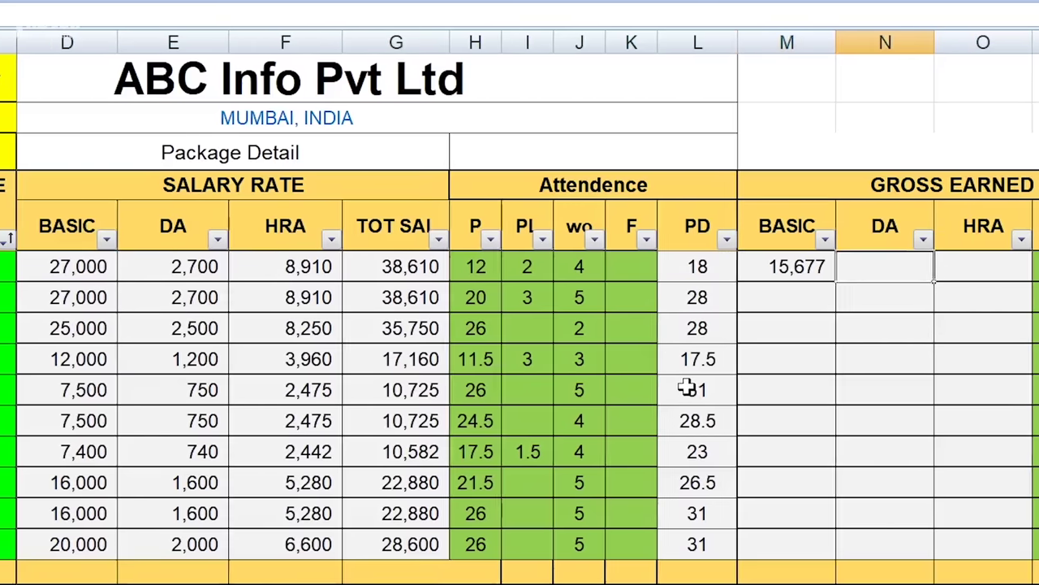
- Enter =E6*L6/31 in N6 for the first employee's earned DA
type("=")
left_click(195, 266)
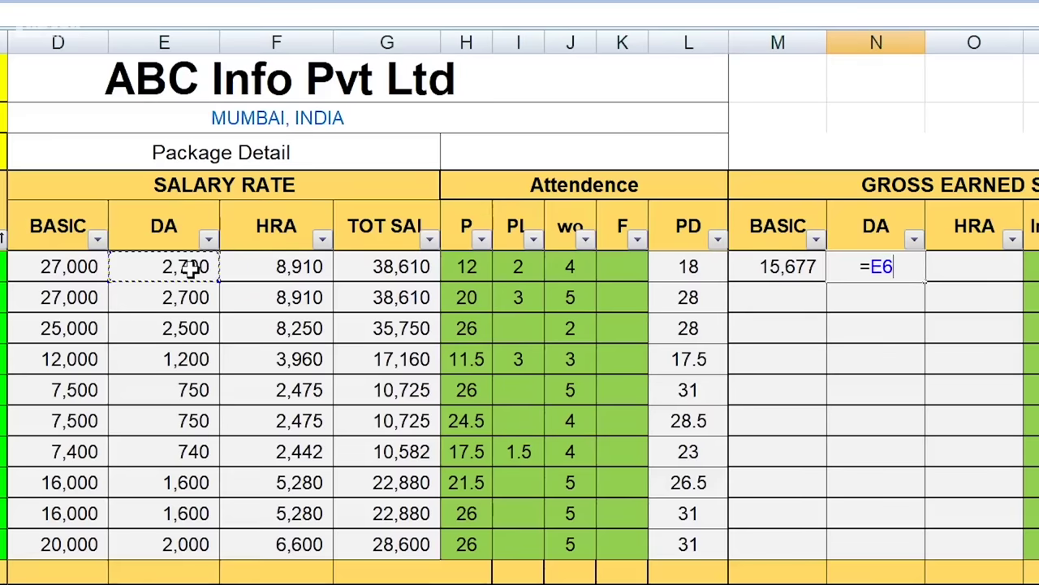
type("*")
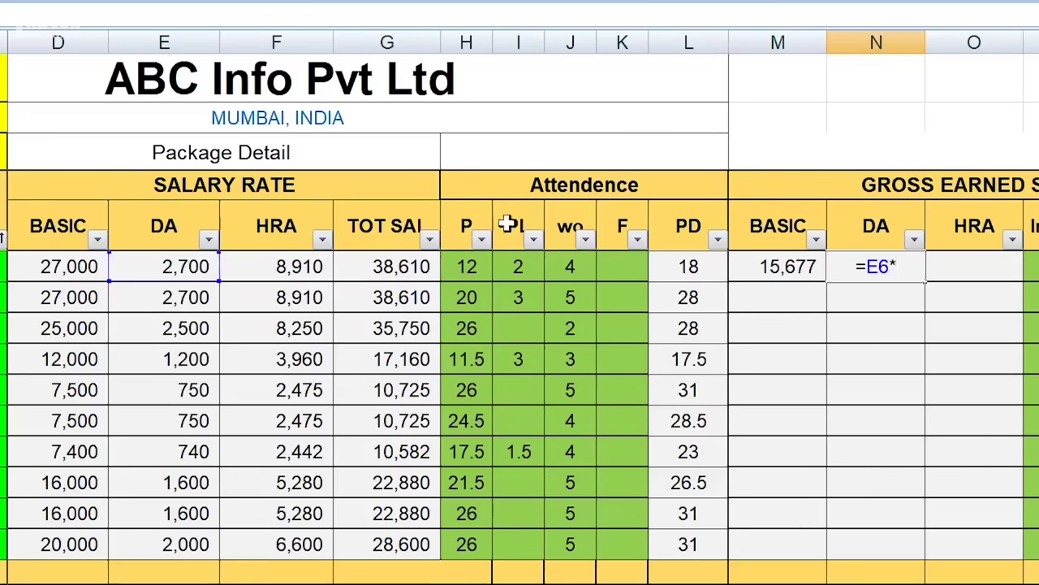
left_click(689, 267)
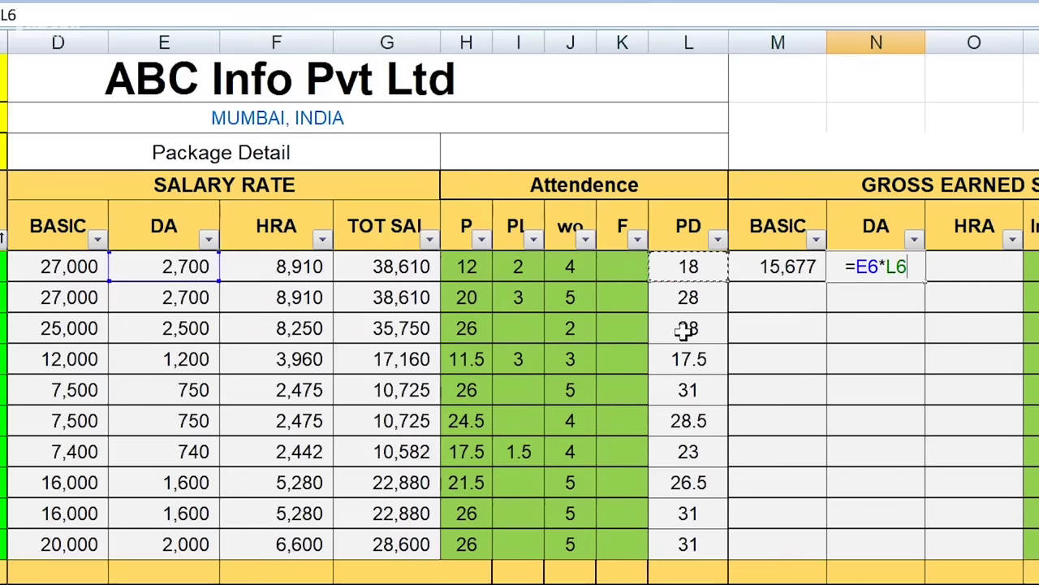
type("/31")
key("Return")
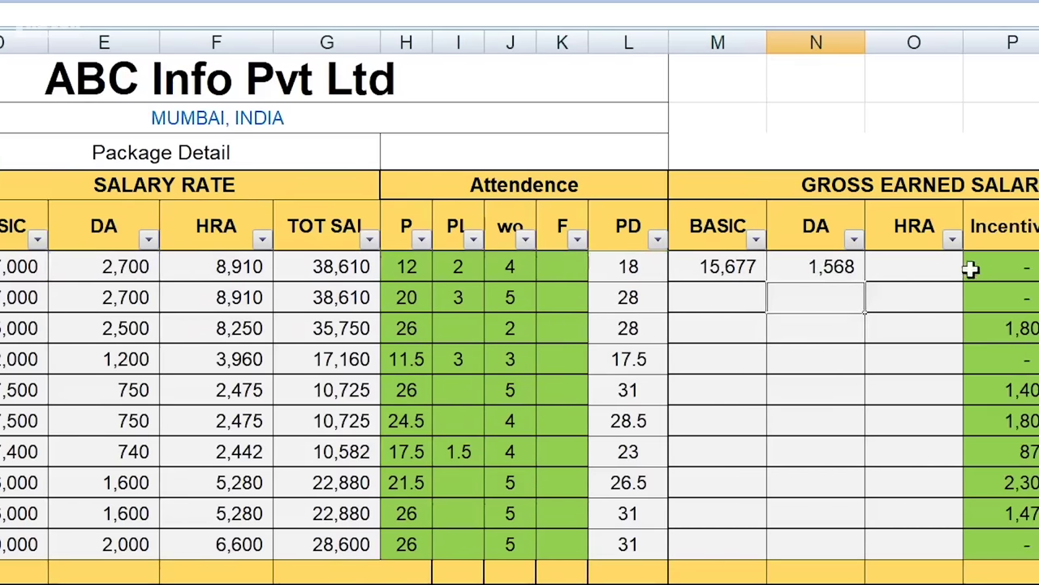
- Enter =F6*L6/31 in O6 for the first employee's earned HRA
left_click(927, 268)
type("=")
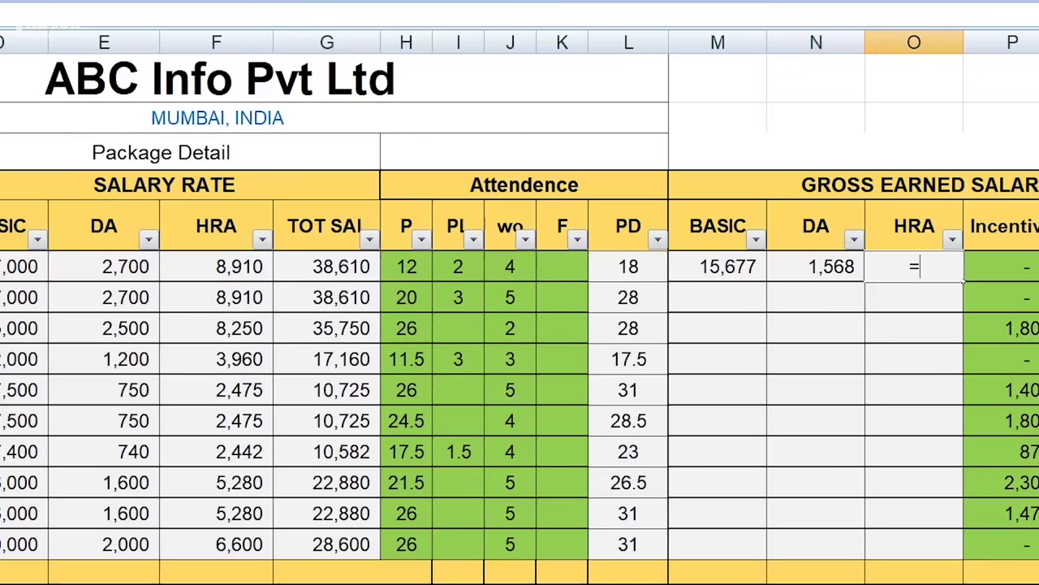
left_click(260, 268)
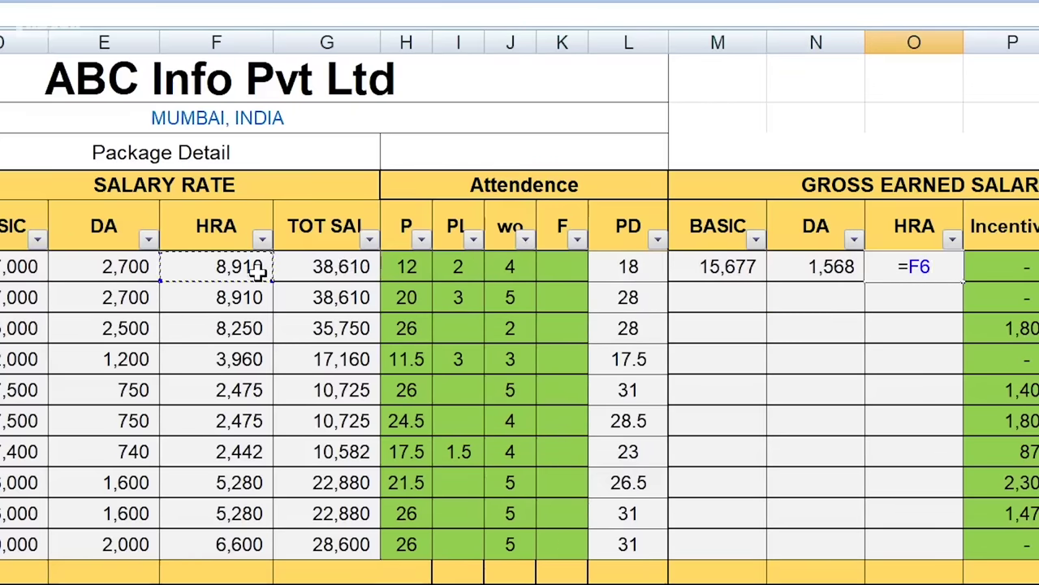
type("*")
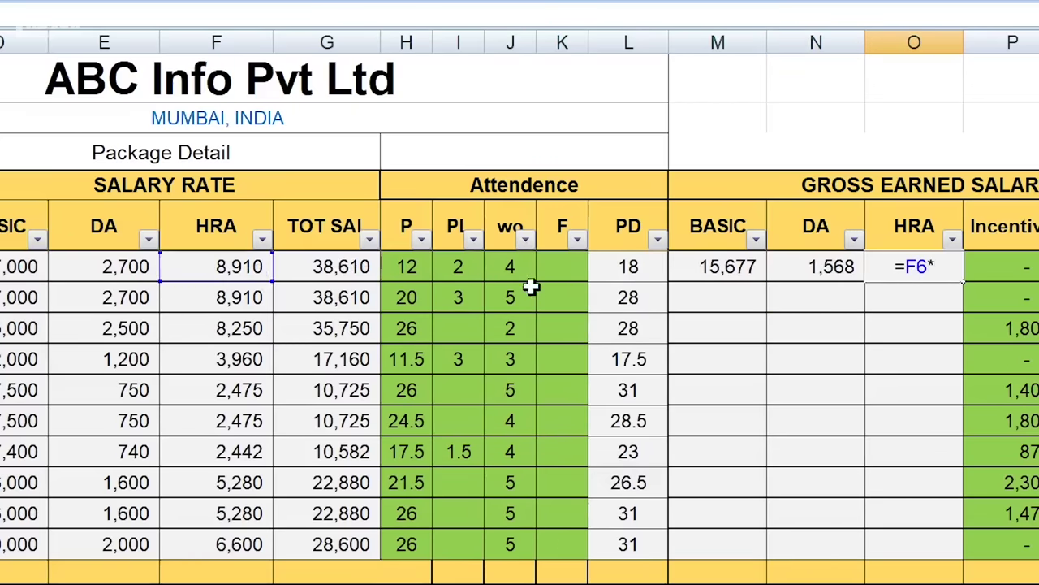
left_click(627, 268)
type("/31")
key("Return")
- Fill the M6:O6 earned BASIC, DA and HRA formulas down to all ten employees
left_click(734, 273)
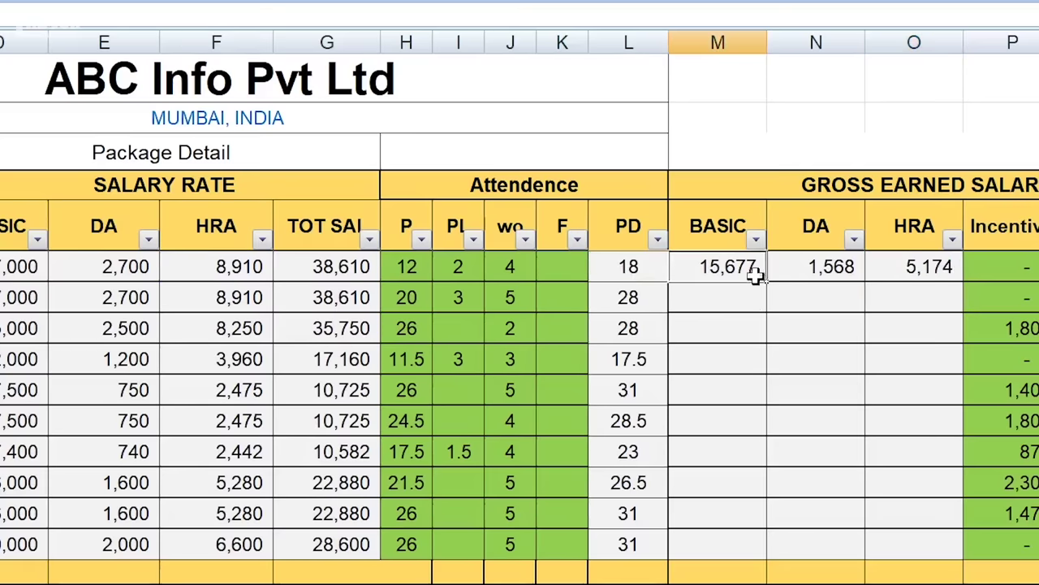
left_click(840, 276)
left_click(733, 272)
left_click_drag(733, 272, 935, 267)
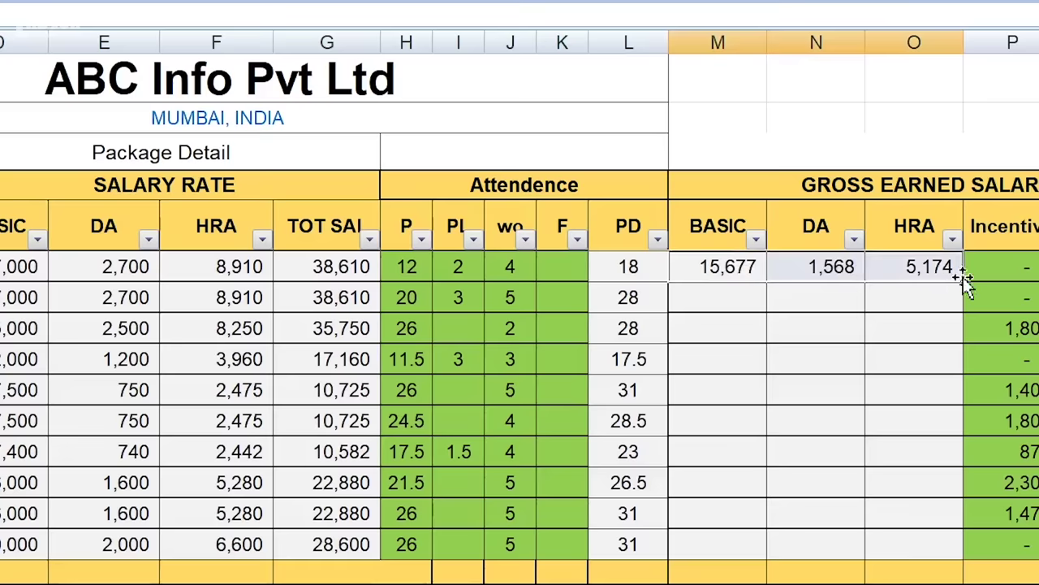
double_click(963, 281)
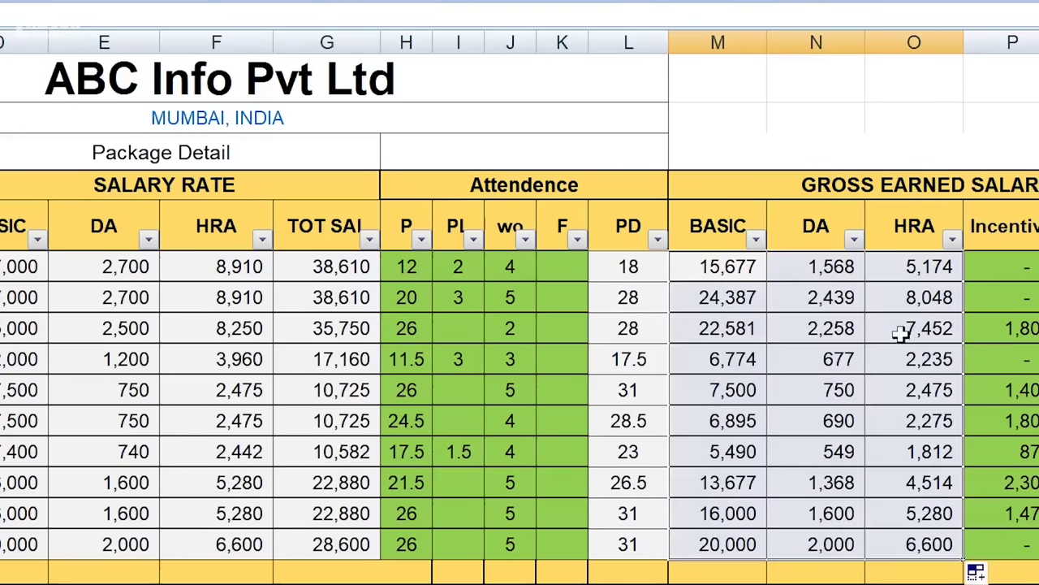
left_click(829, 387)
- Enter =SUM(M6:P6) in Q6, giving the first employee a gross total of 22,419
key("Right")
key("Right")
key("Right")
key("Right")
key("Right")
key("Right")
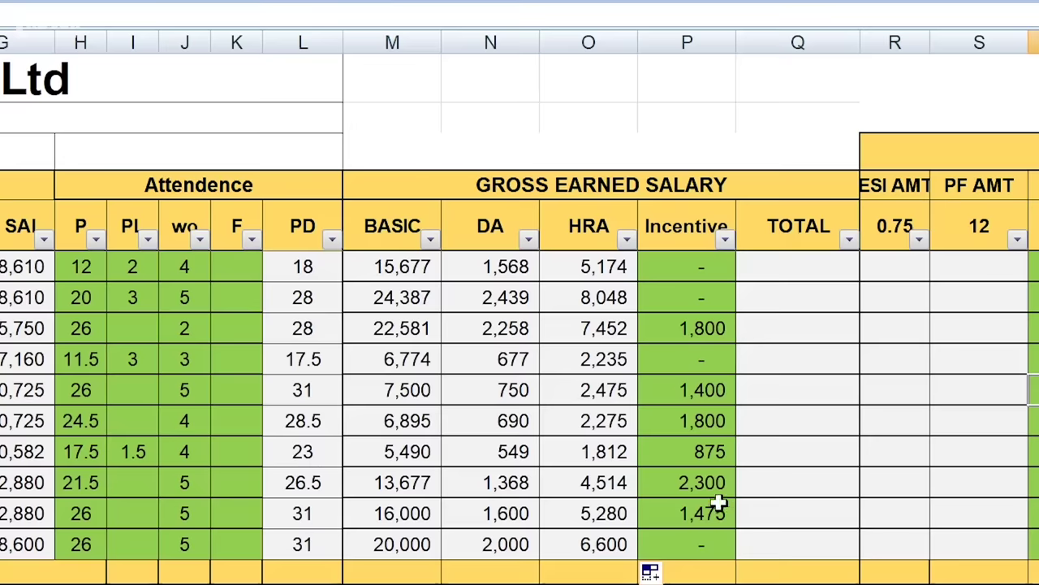
left_click(812, 264)
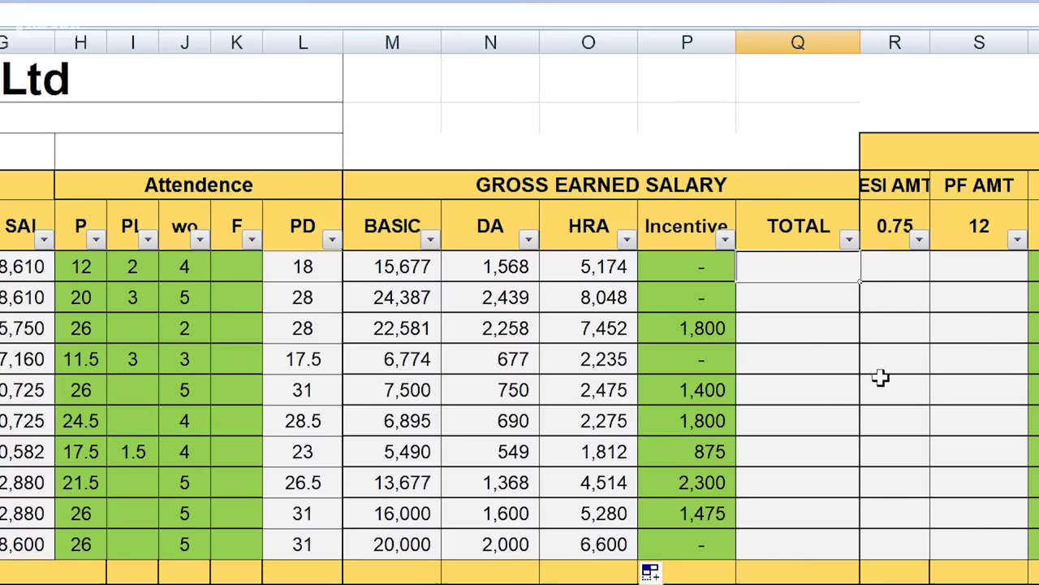
type("=")
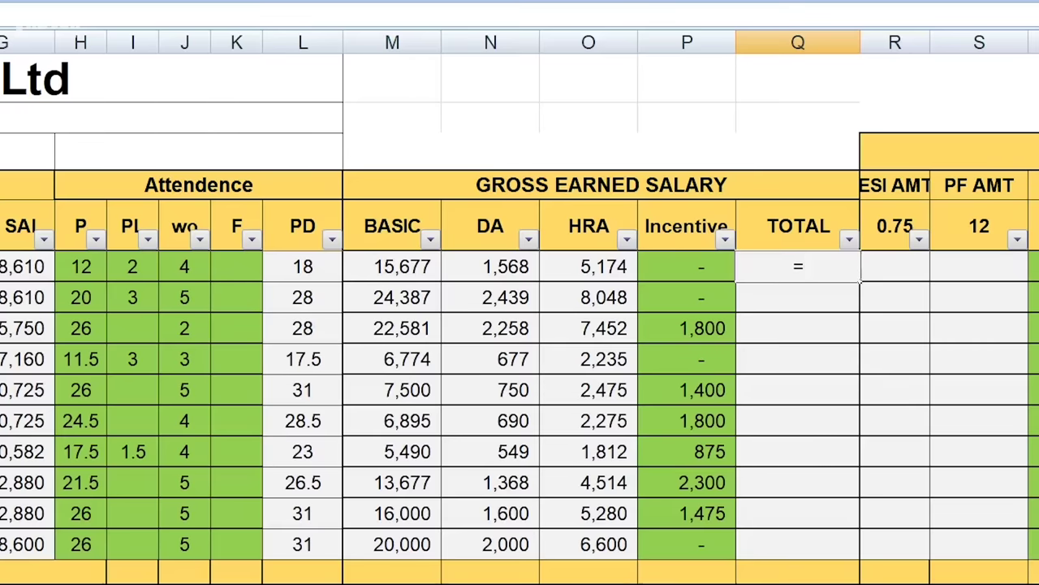
type("sum(")
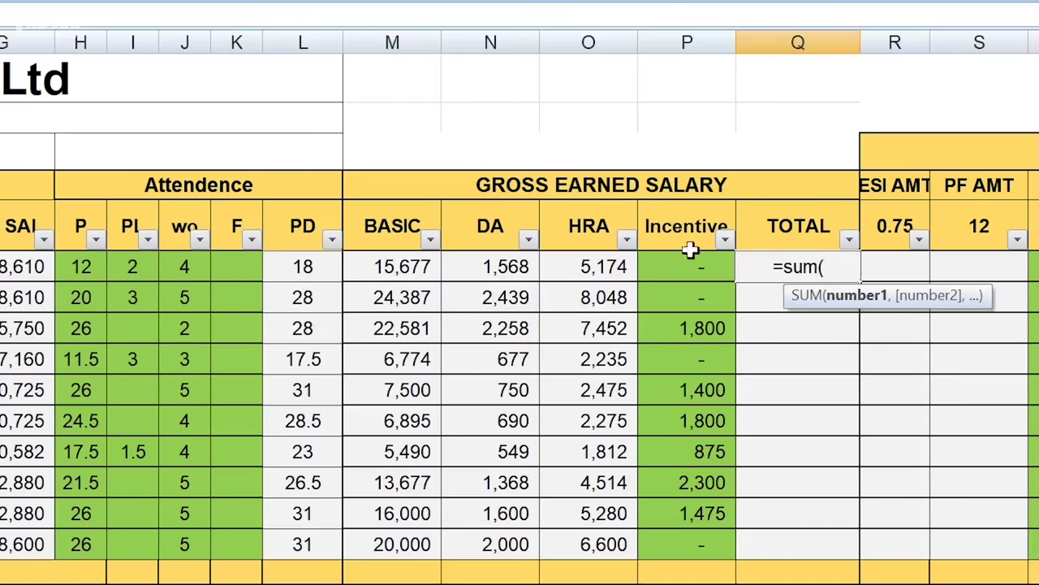
left_click_drag(415, 266, 682, 265)
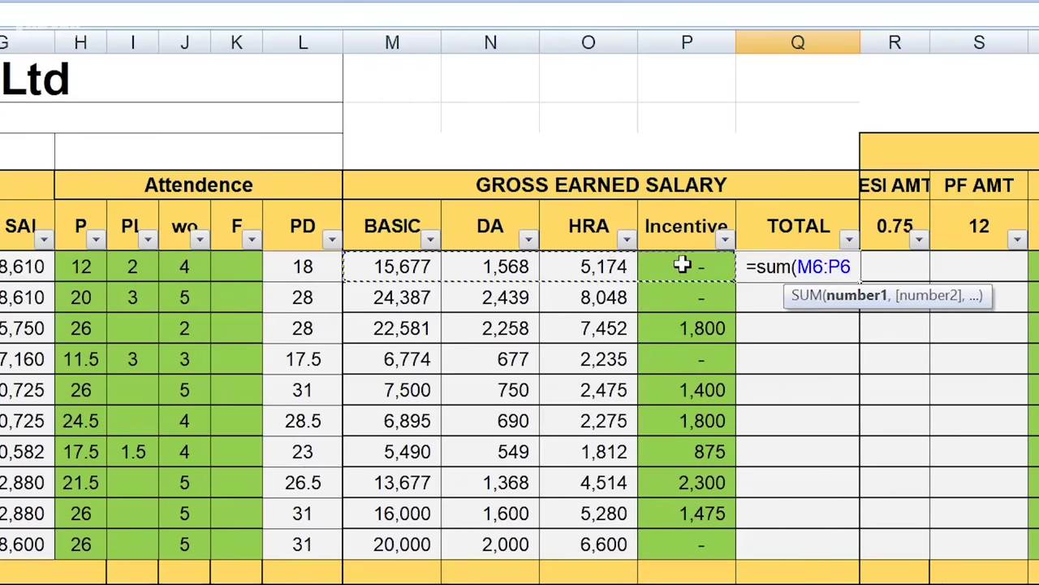
type(")")
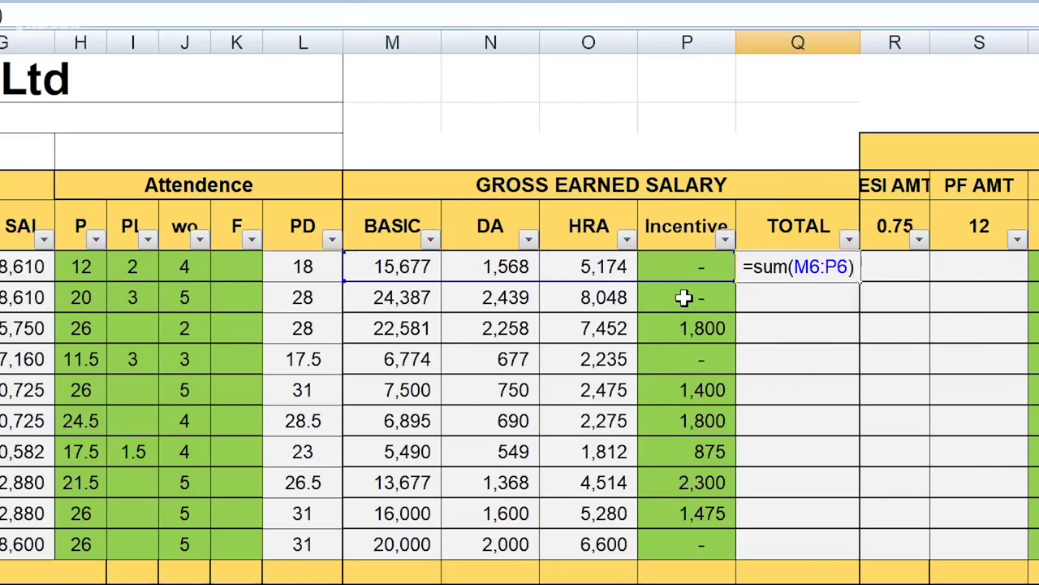
key("Return")
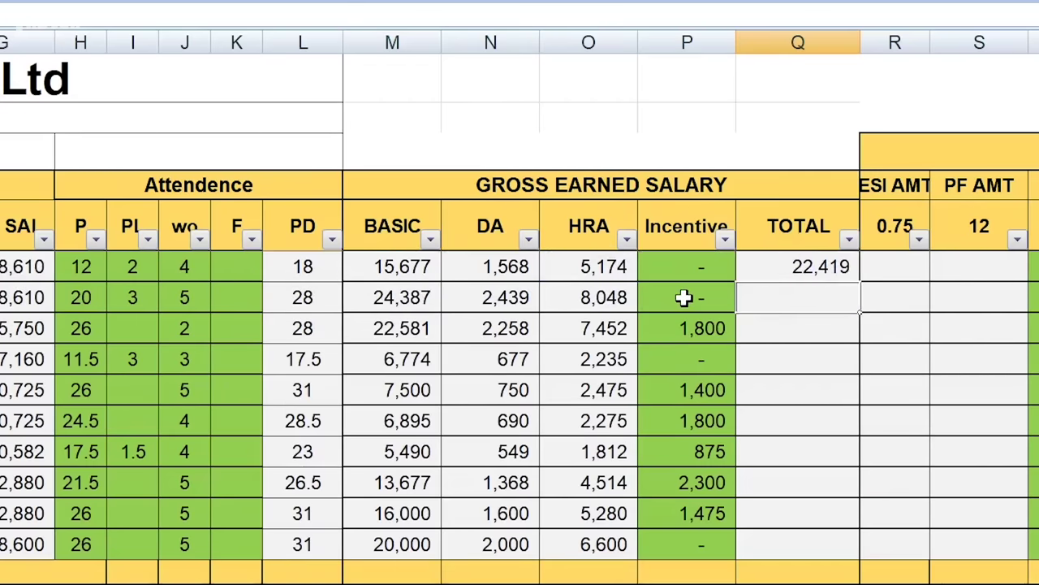
- Copy the TOTAL formula down to every employee, ending at 28,600
left_click(845, 267)
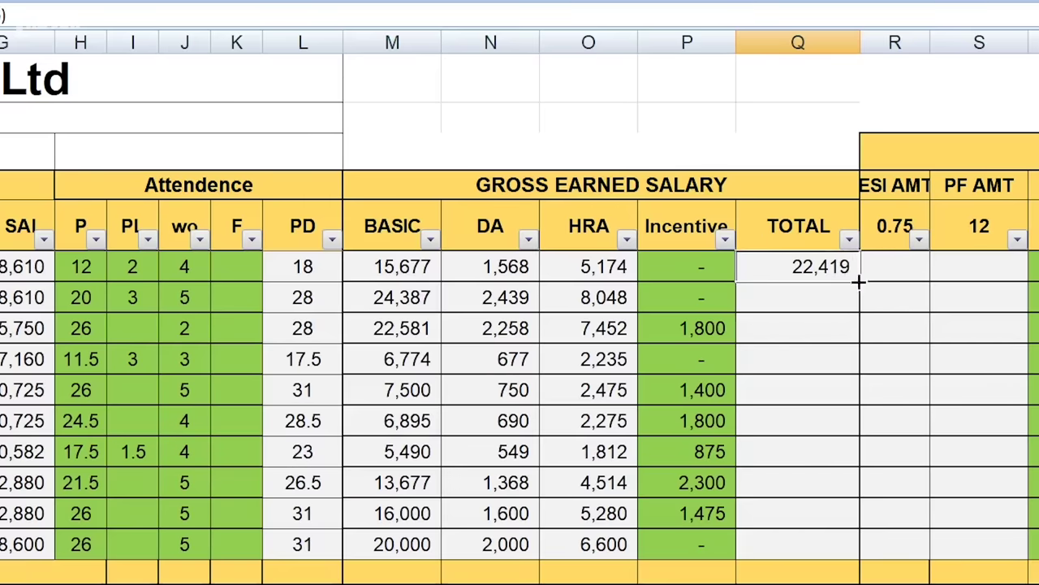
double_click(859, 280)
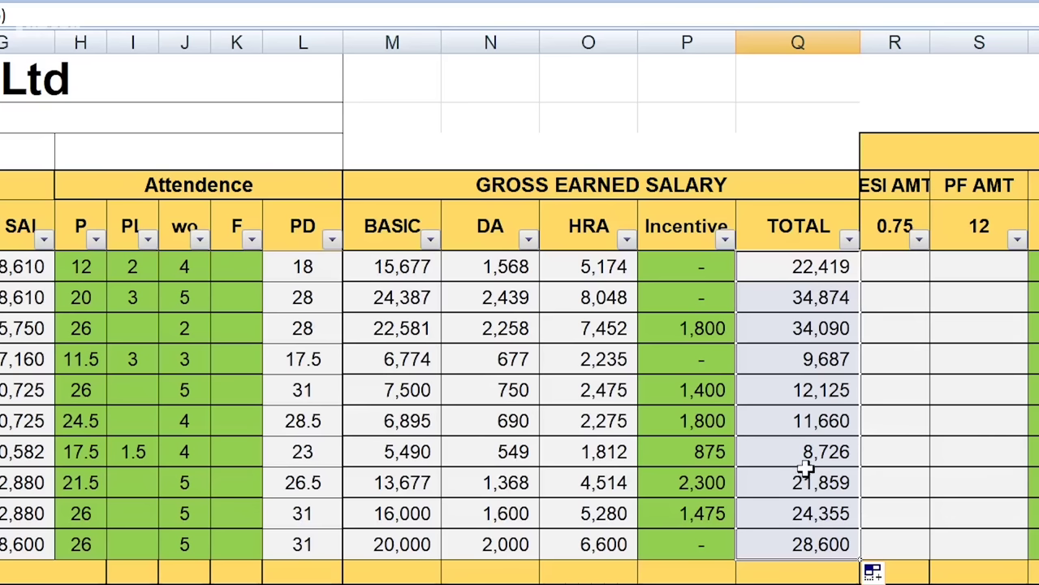
left_click(881, 390)
key("Right")
key("Right")
key("Right")
key("Right")
key("Right")
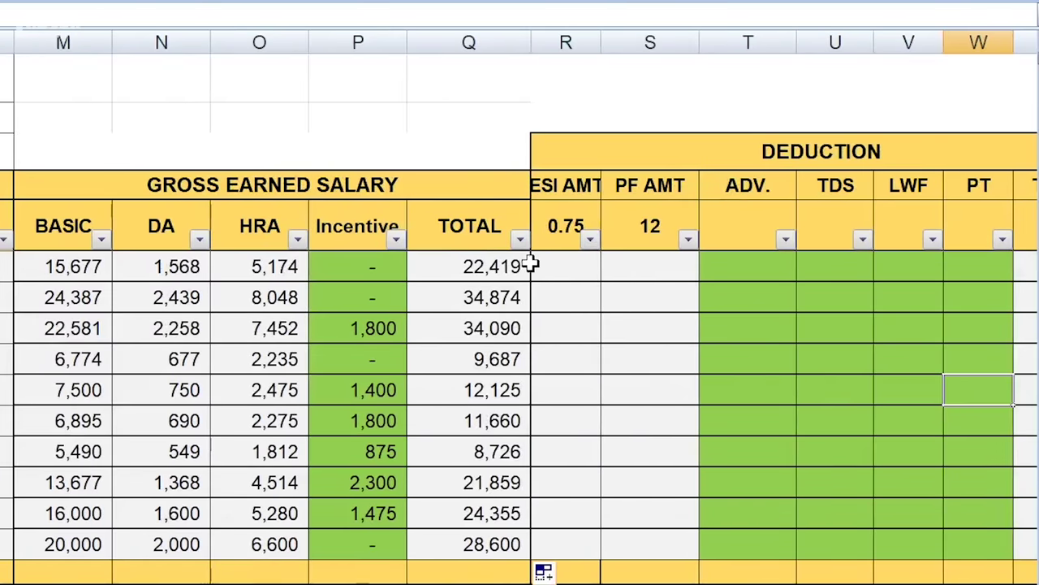
left_click(568, 258)
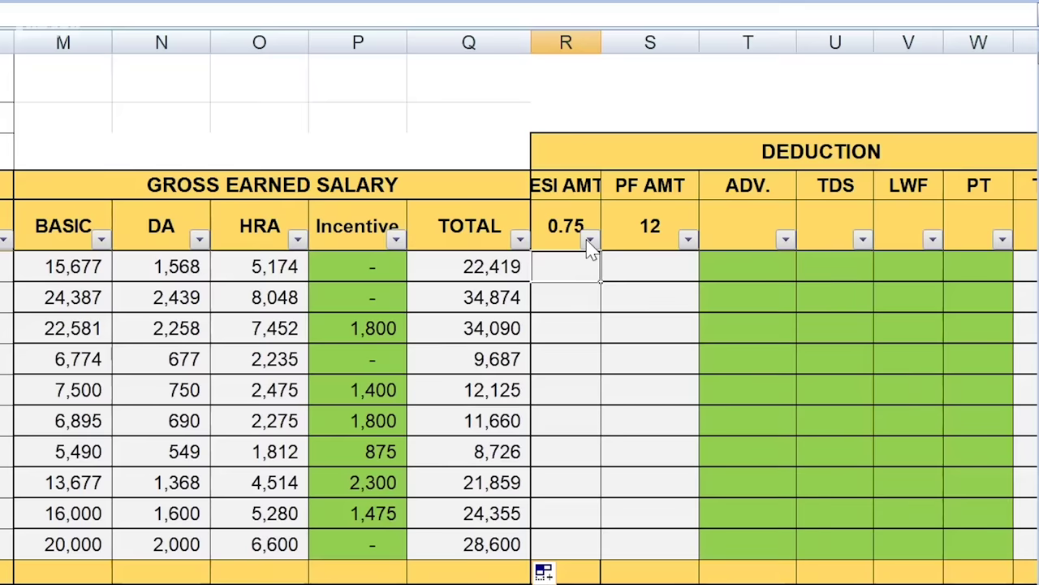
- Enter =Q6*.75% in R6 so the first ESI amount shows 168
type("=")
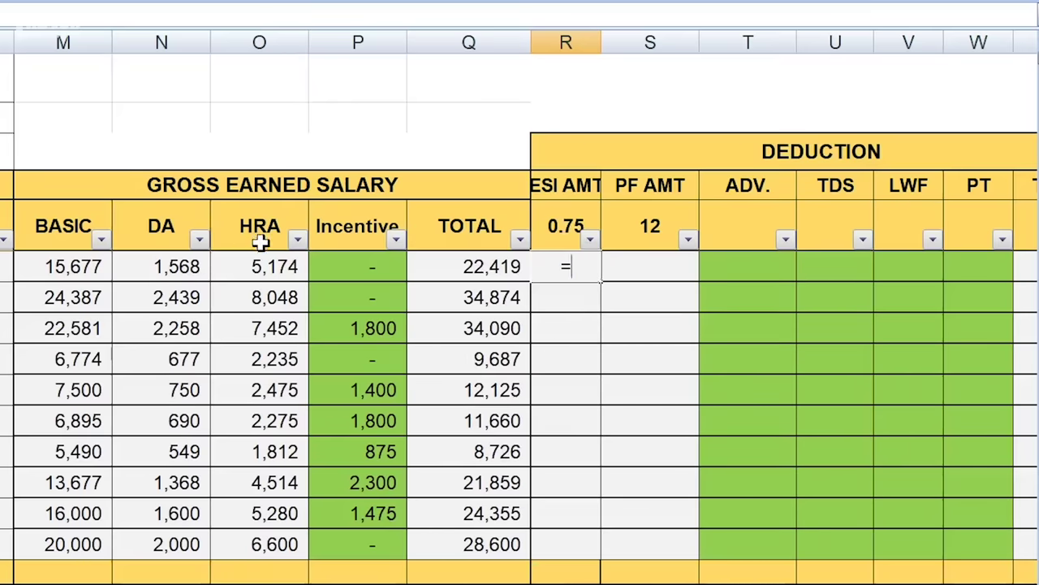
left_click(490, 271)
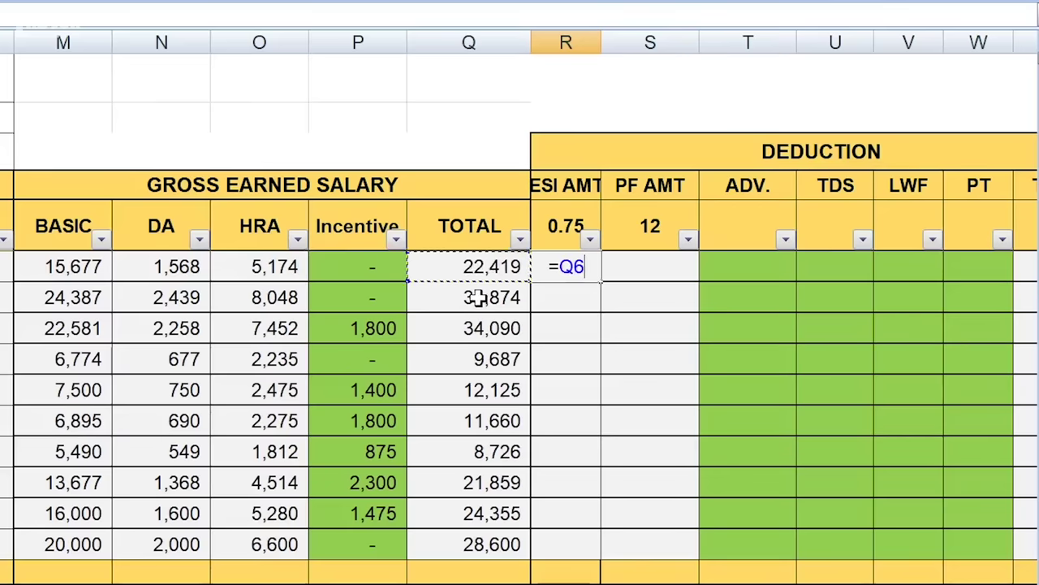
type("*.75%")
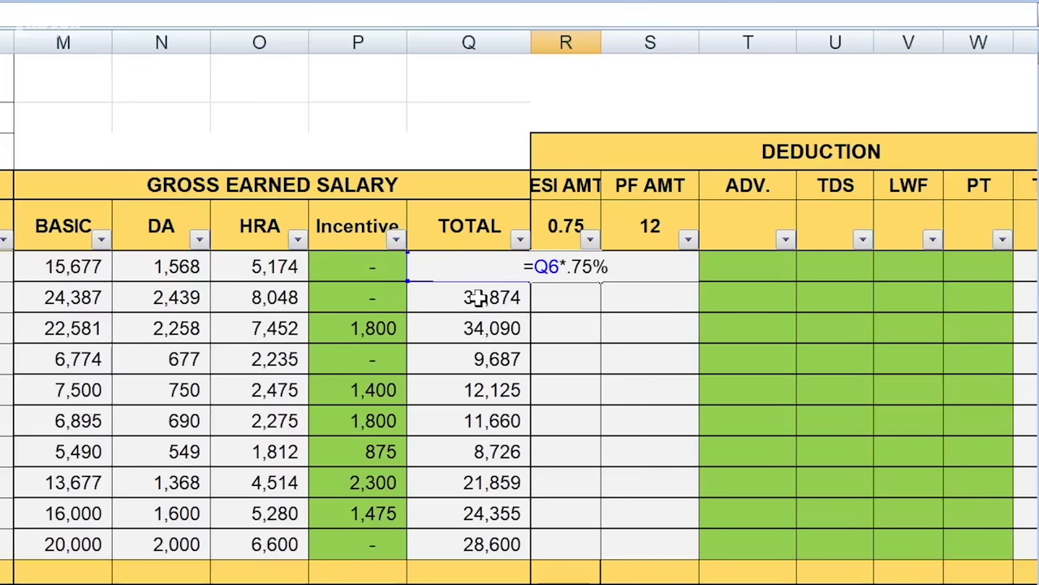
key("Return")
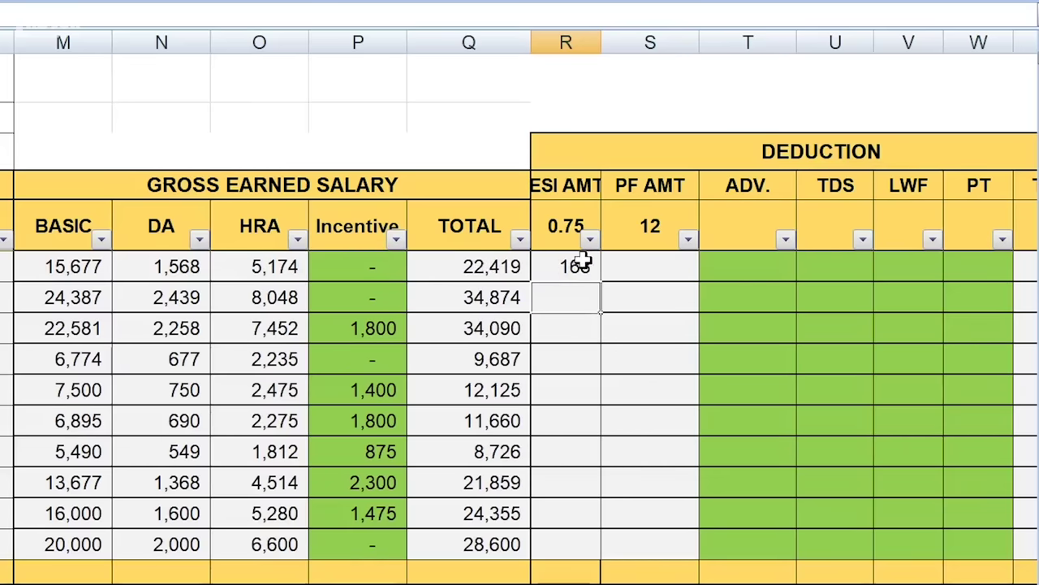
left_click(572, 264)
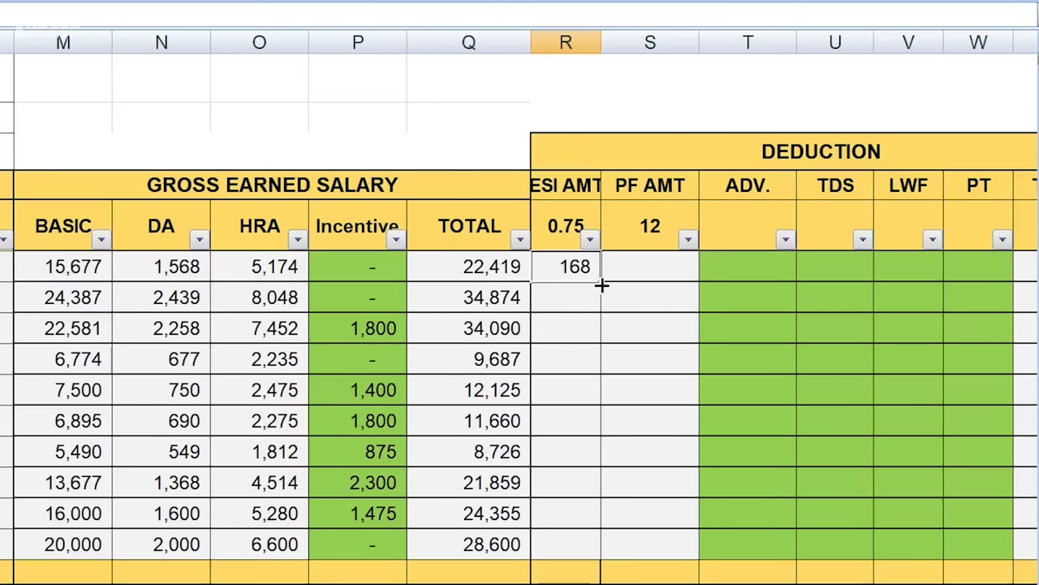
- Copy the ESI formula down the column and hide columns H through Q
double_click(602, 283)
left_click_drag(471, 40, 90, 43)
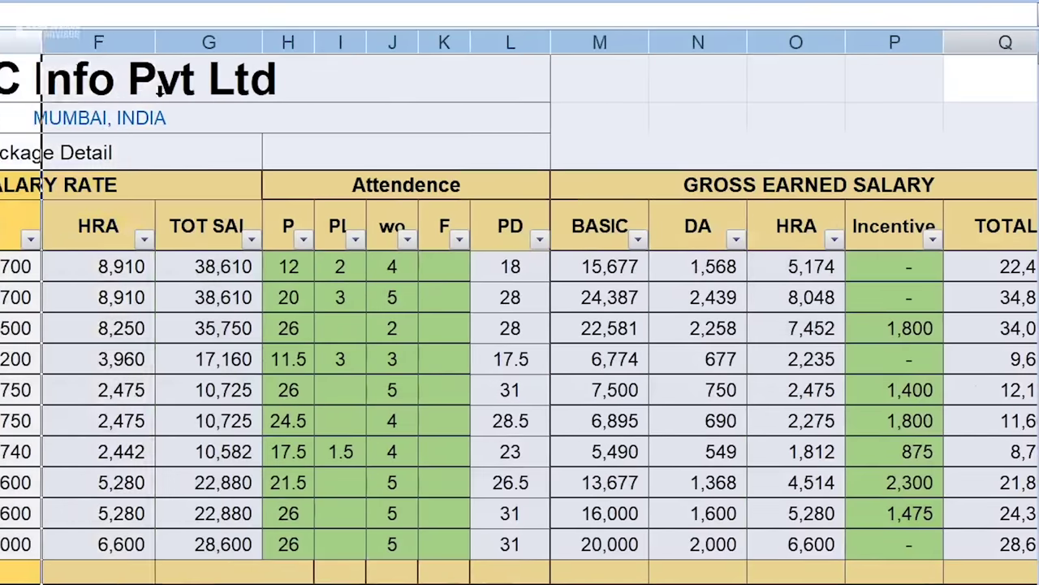
left_click_drag(132, 91, 311, 95)
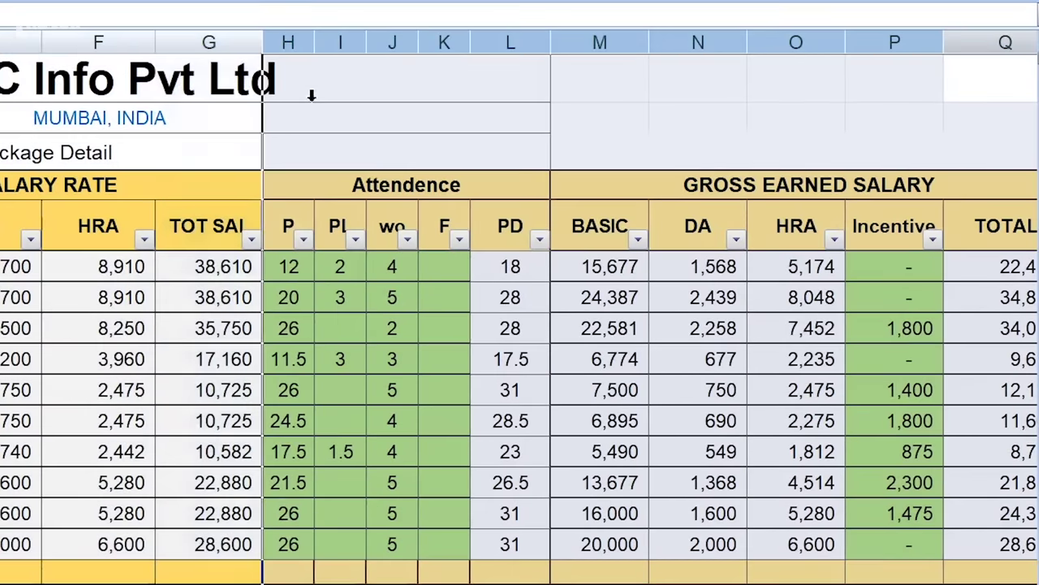
right_click(288, 47)
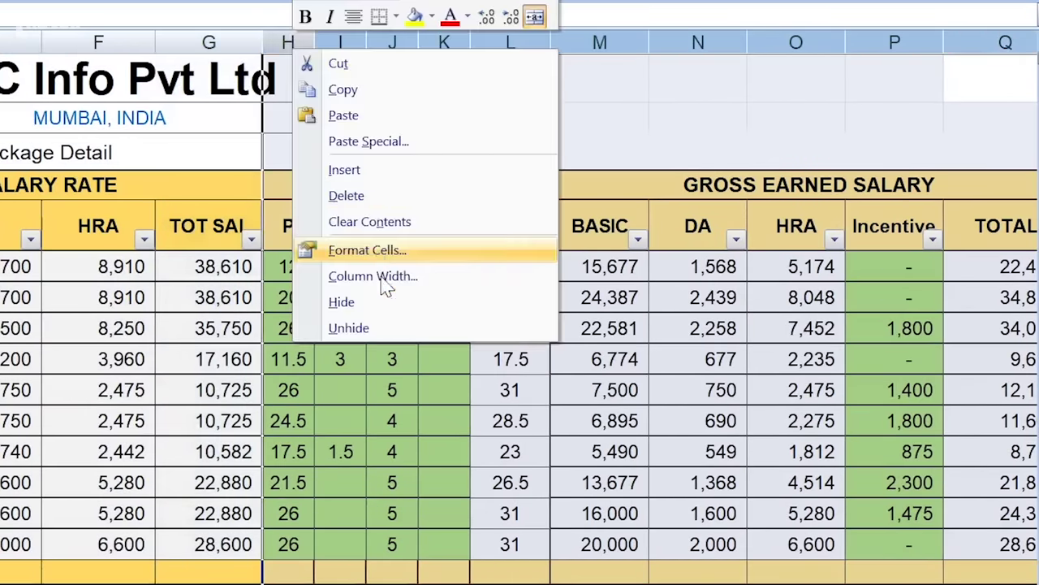
left_click(388, 305)
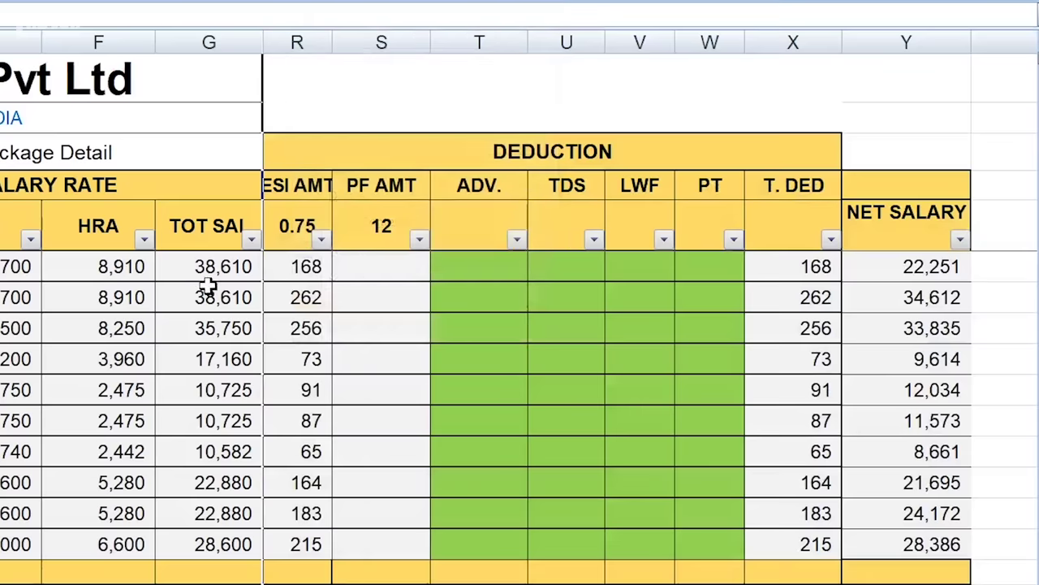
left_click(336, 351)
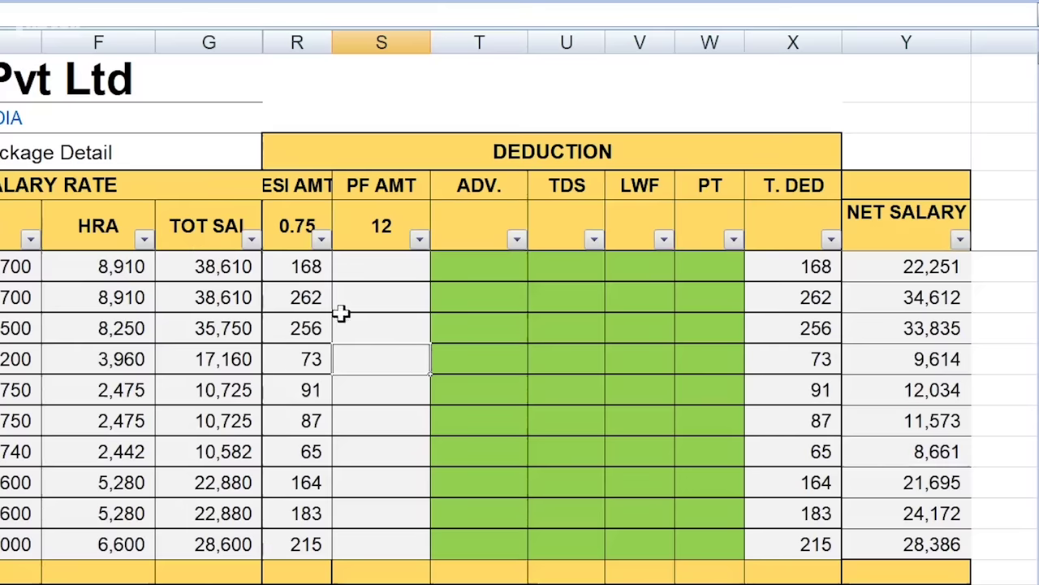
- Clear ESI for the first three and last three employees, keeping 73, 91, 87, 65
left_click_drag(302, 262, 311, 328)
key("Delete")
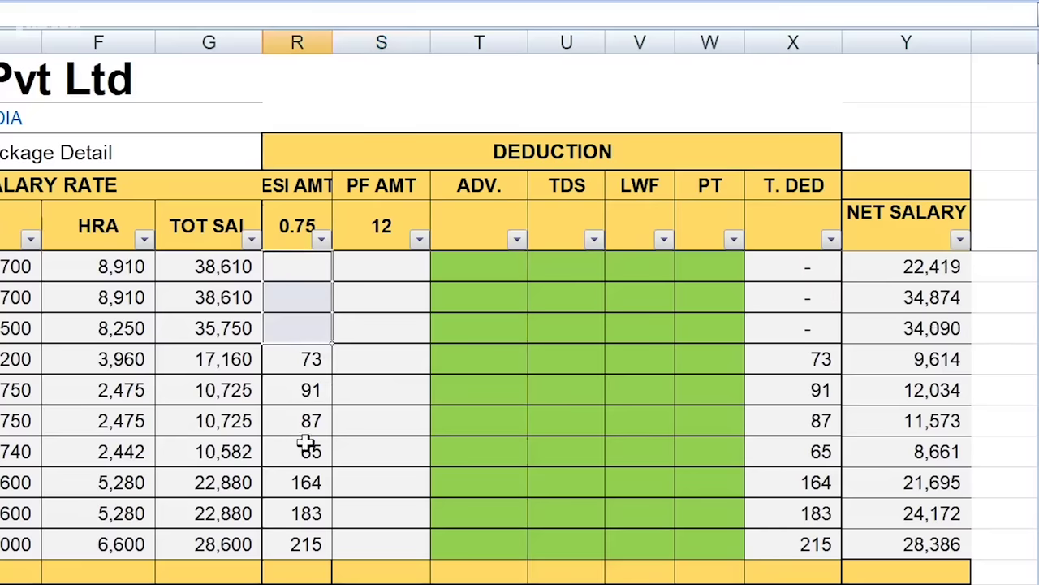
left_click_drag(304, 481, 305, 543)
key("Delete")
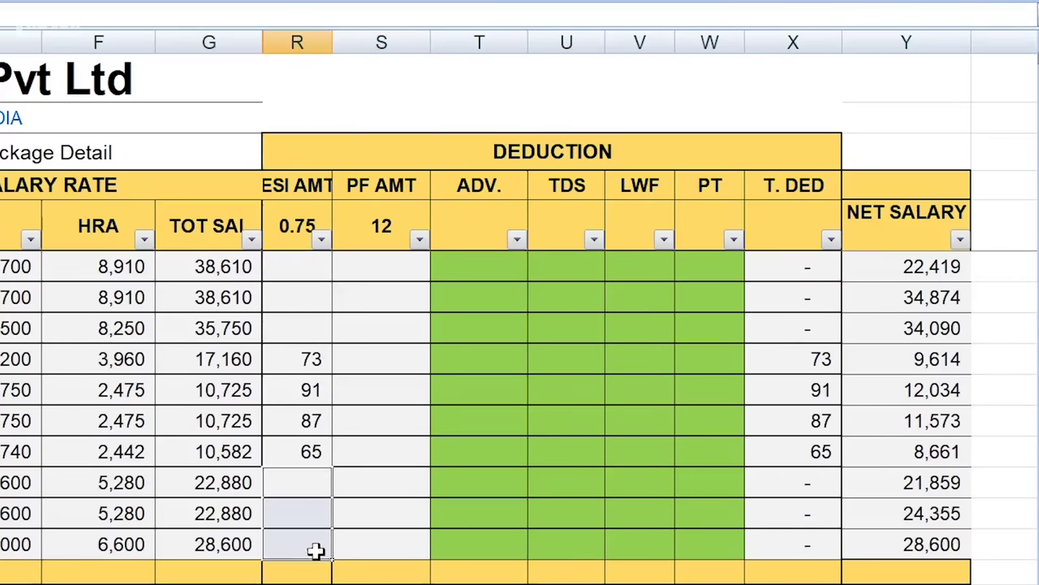
left_click(403, 501)
left_click(372, 270)
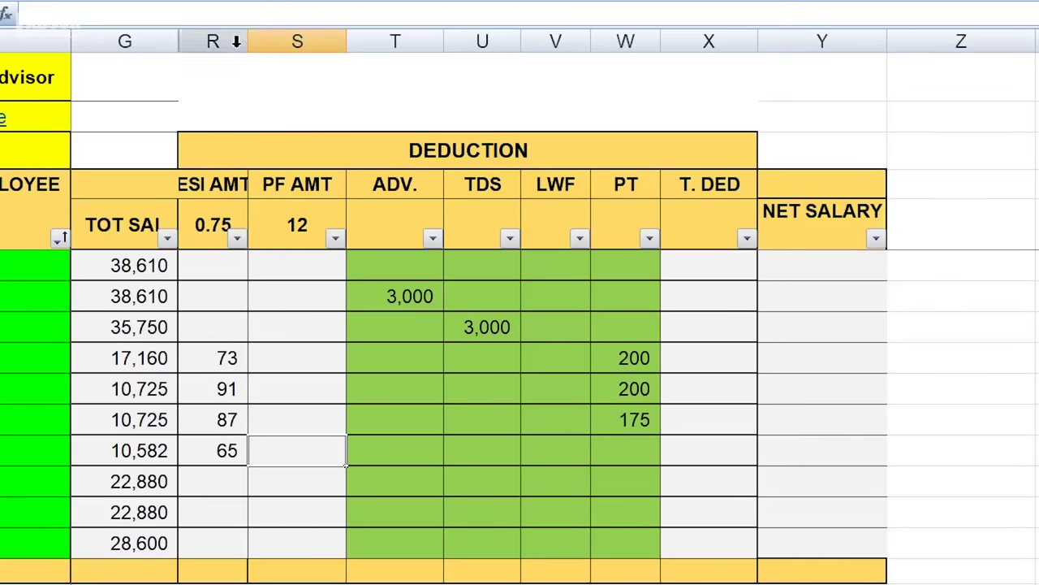
left_click_drag(217, 38, 163, 39)
- Unhide columns H through Q
right_click(163, 41)
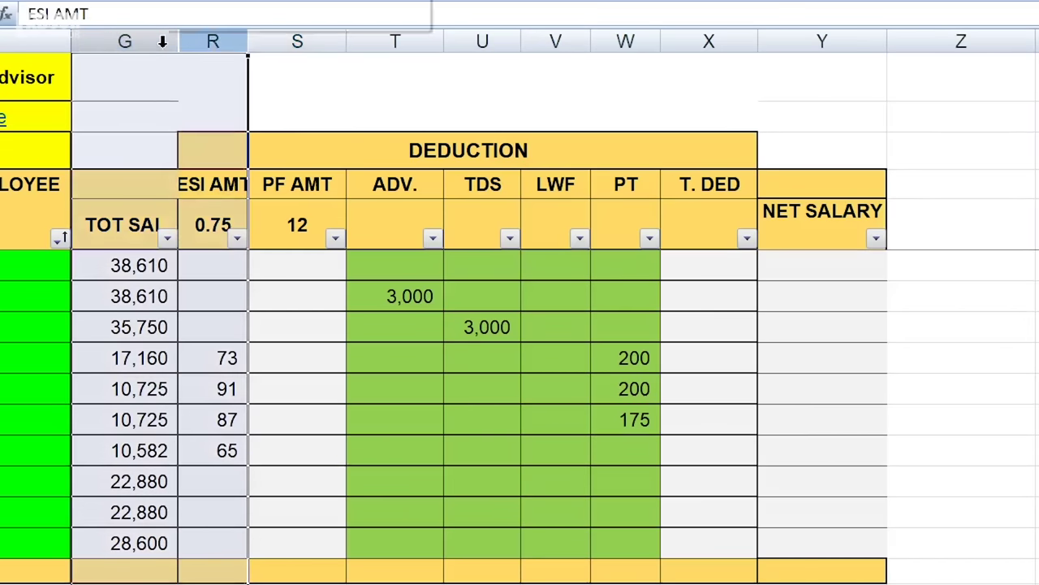
left_click(274, 325)
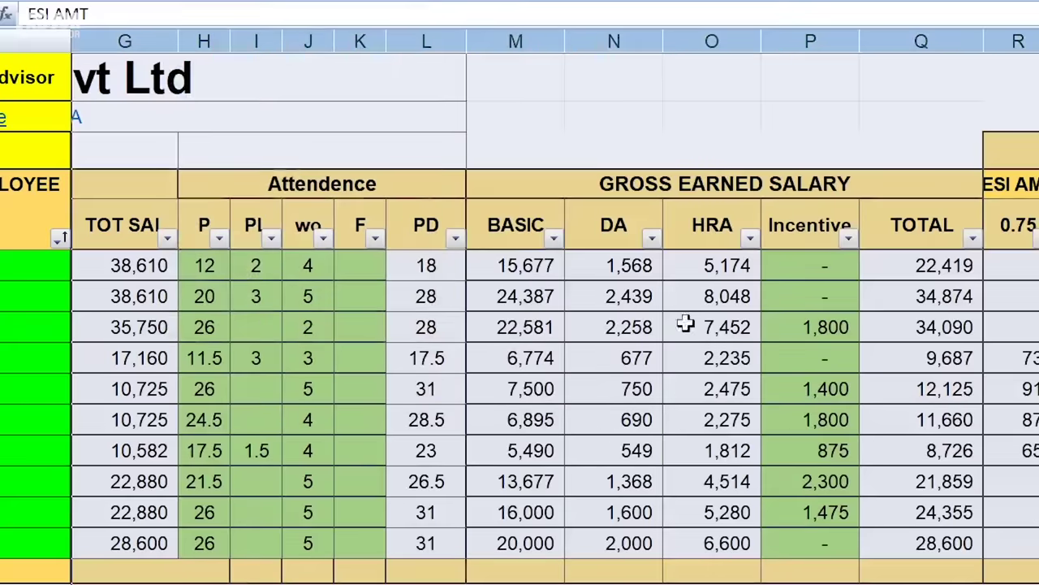
left_click(930, 299)
scroll(930, 299, "right", 3)
- Enter =(M6+N6)*12% in S6 and fill PF AMT down to row 15, 2,069 through 2,640
left_click(863, 274)
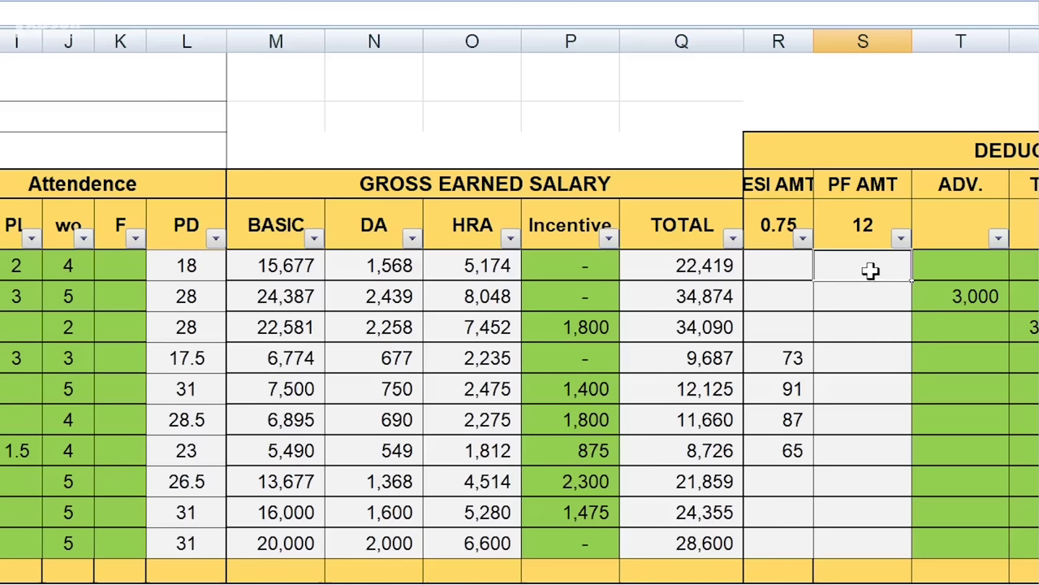
type("=")
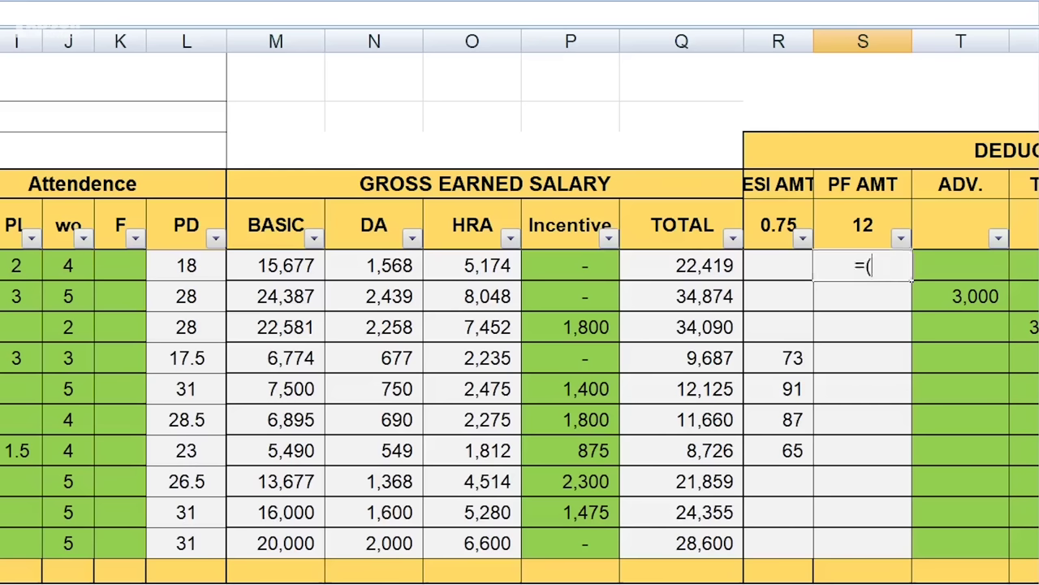
type("(")
left_click(301, 264)
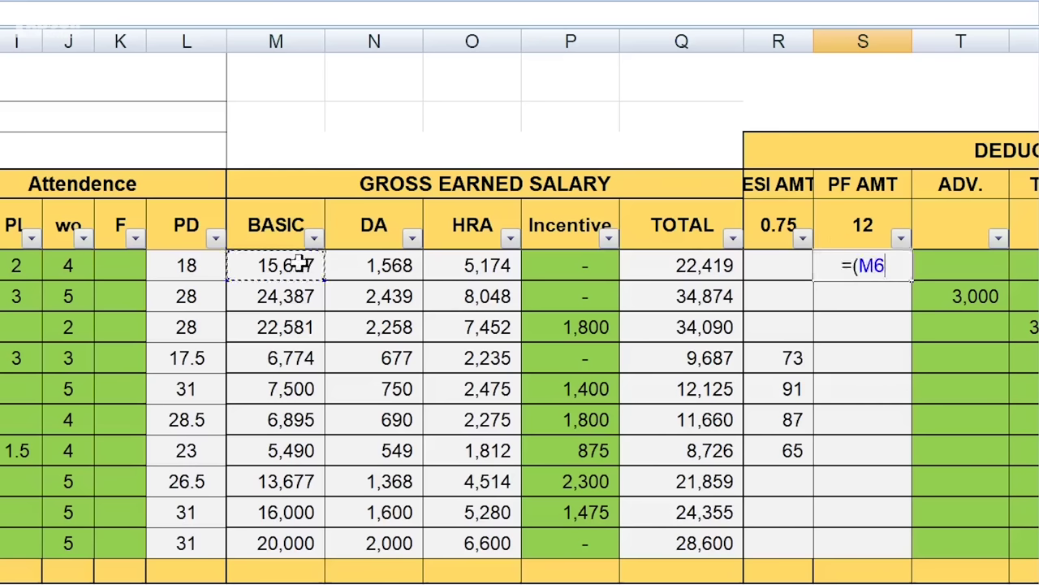
type("+")
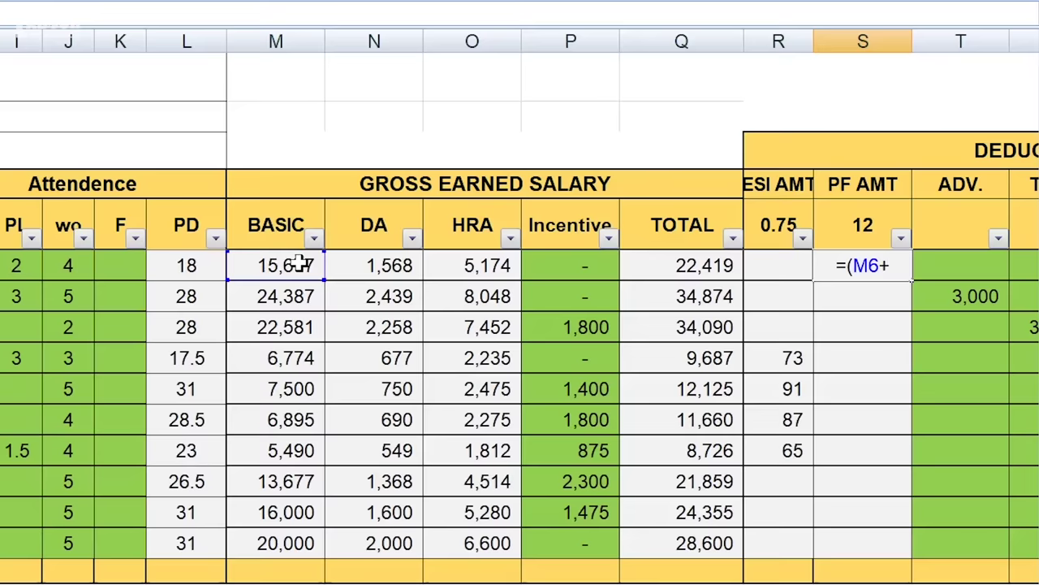
left_click(386, 264)
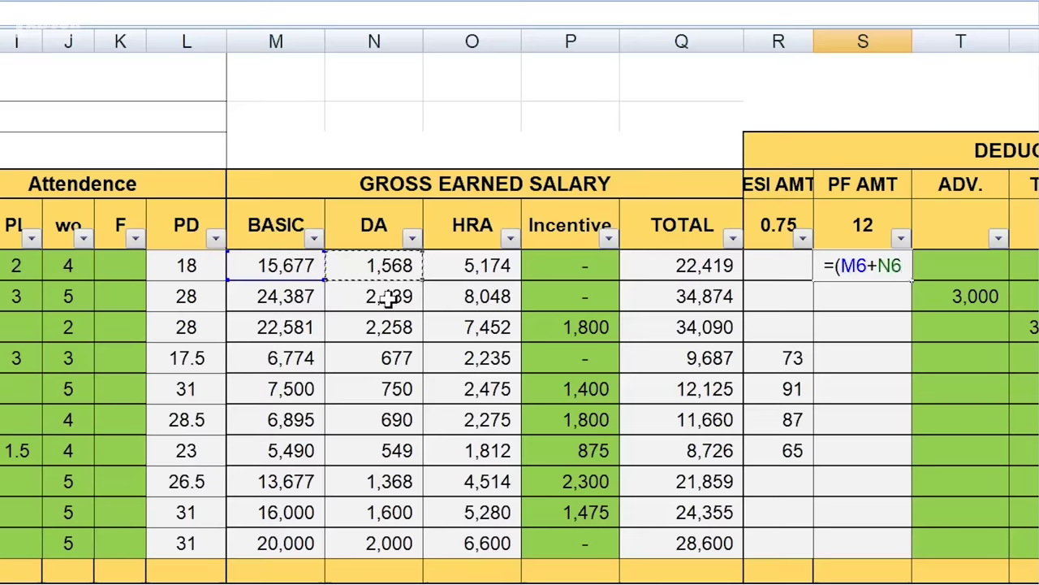
type(")*")
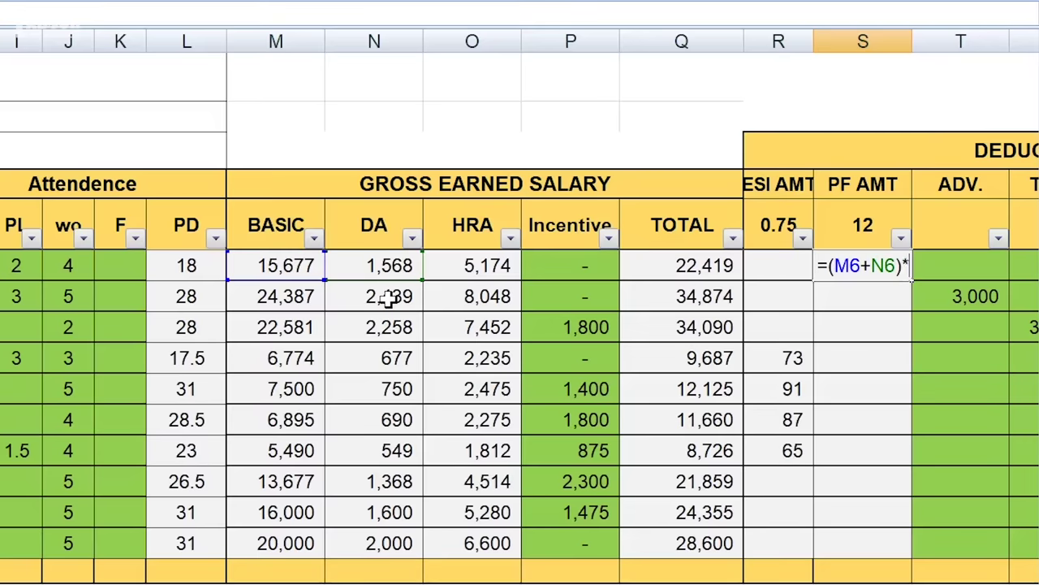
type("12%")
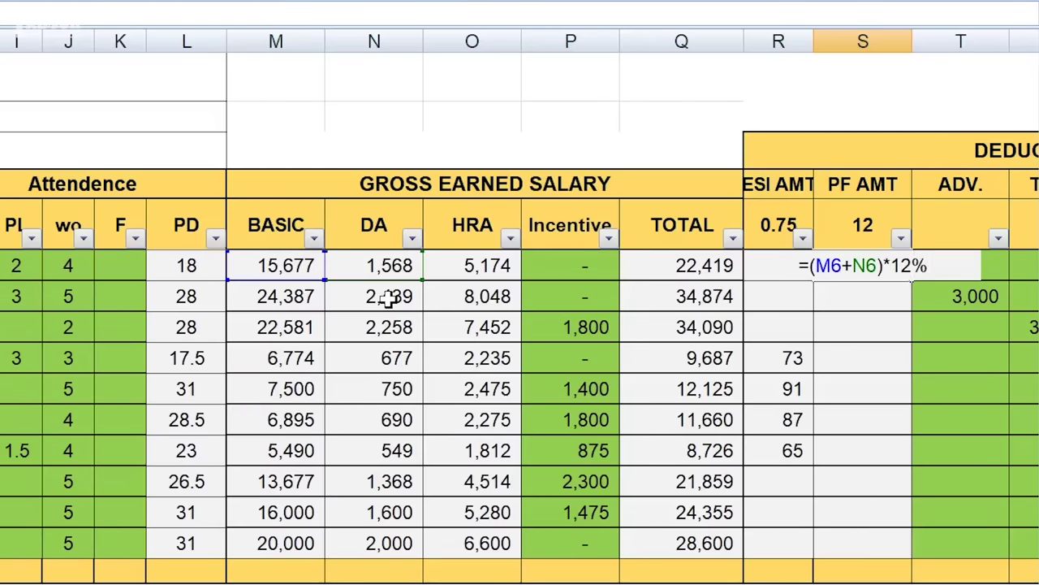
key("ctrl+Return")
left_click_drag(911, 280, 918, 556)
left_click(932, 431)
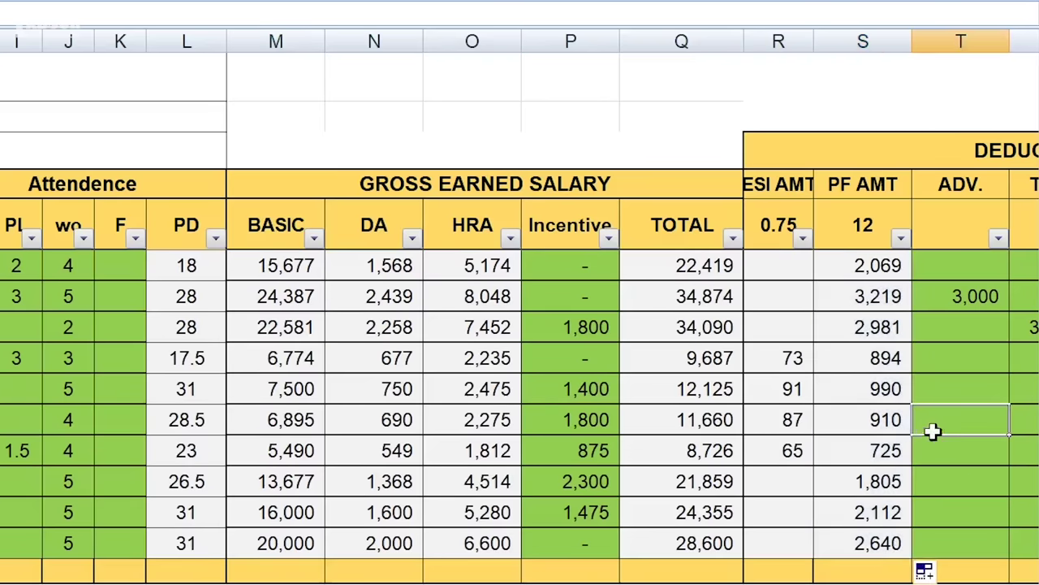
key("Right")
key("Right")
key("Right")
key("Right")
key("Right")
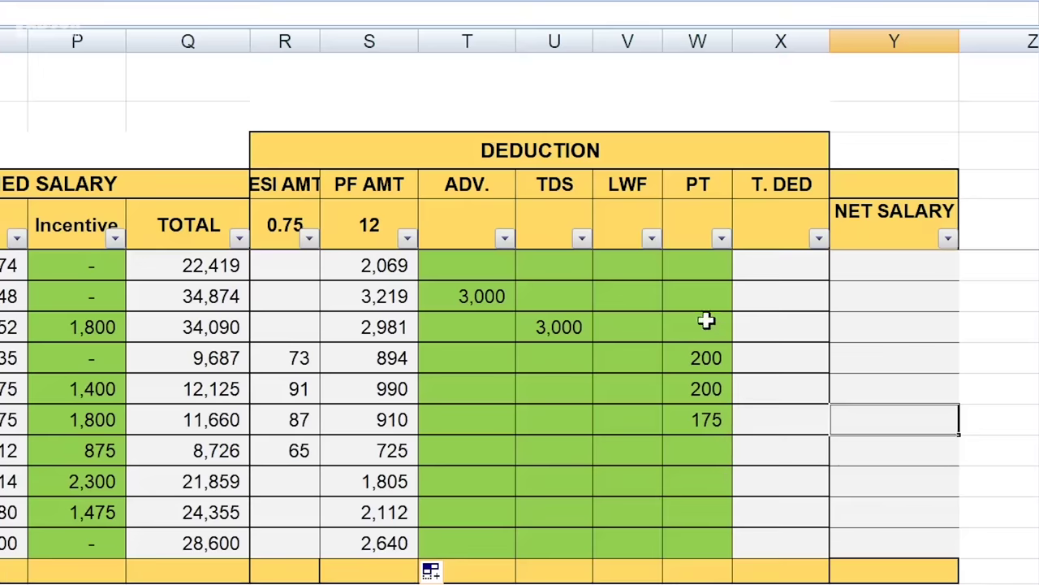
- Enter =SUM(R6:W6) in X6 so the first total deduction shows 2,069
left_click(773, 270)
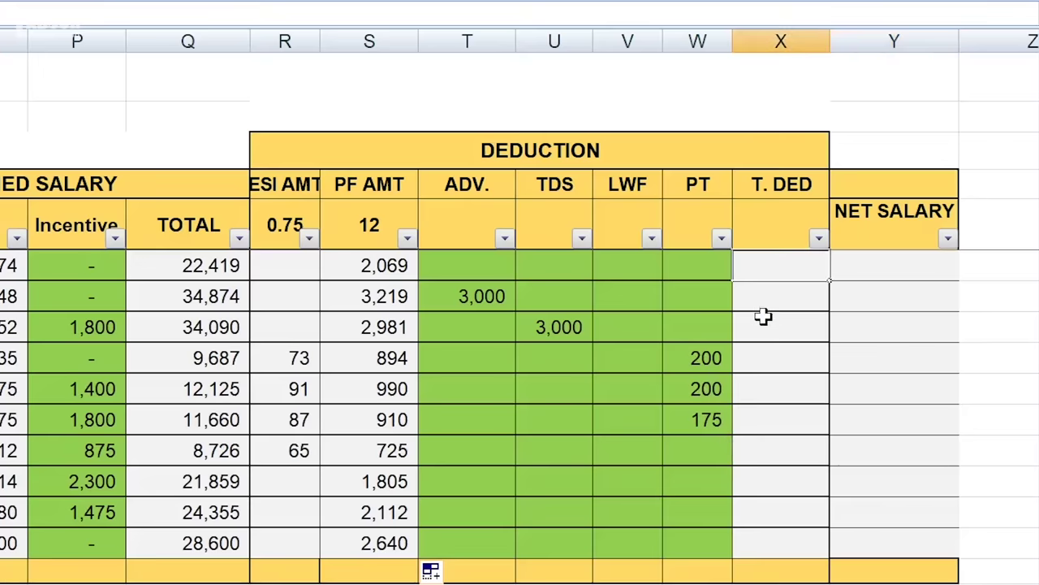
type("=")
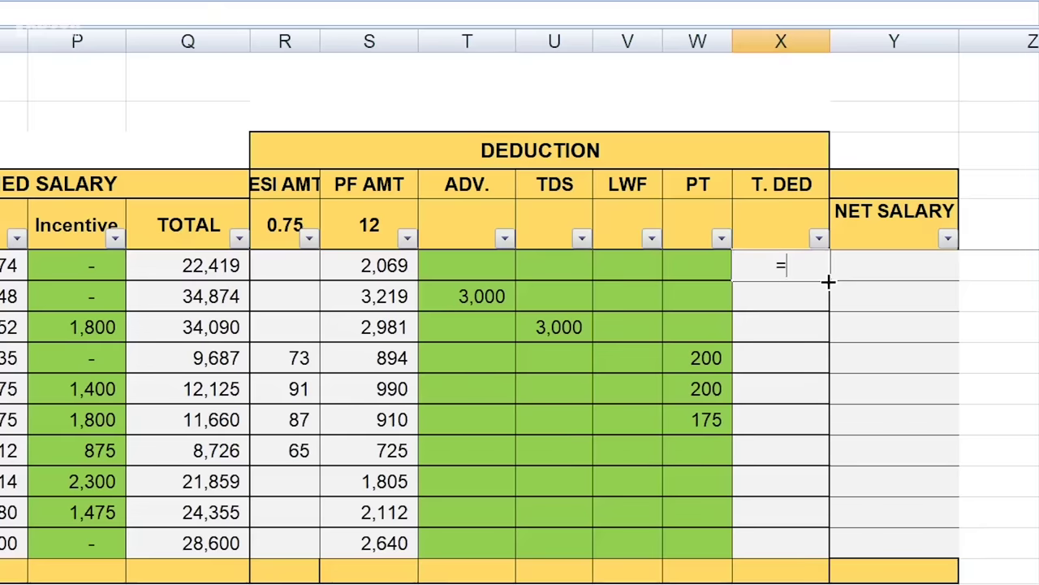
type("sum(")
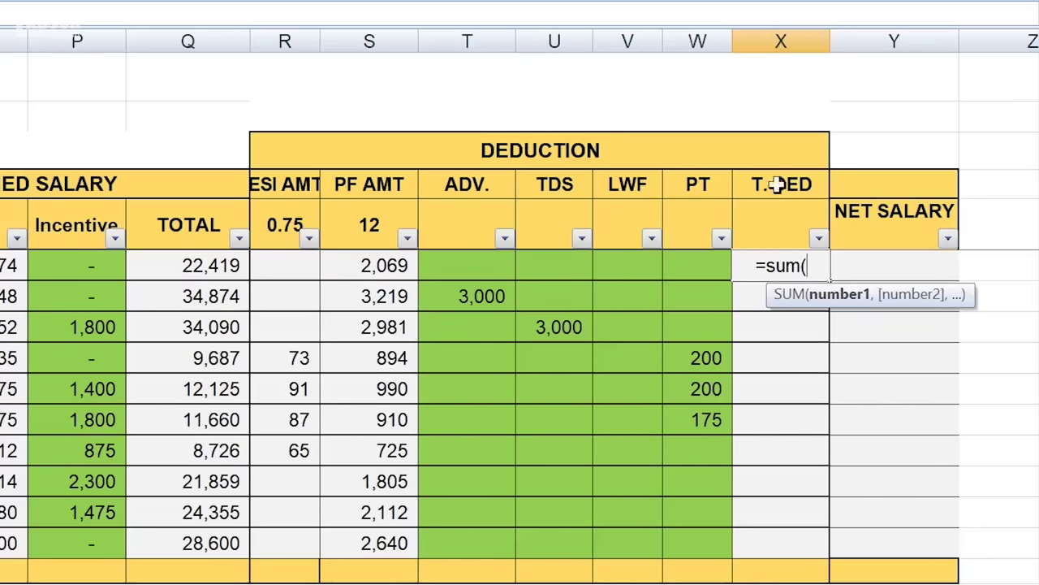
left_click_drag(294, 271, 686, 263)
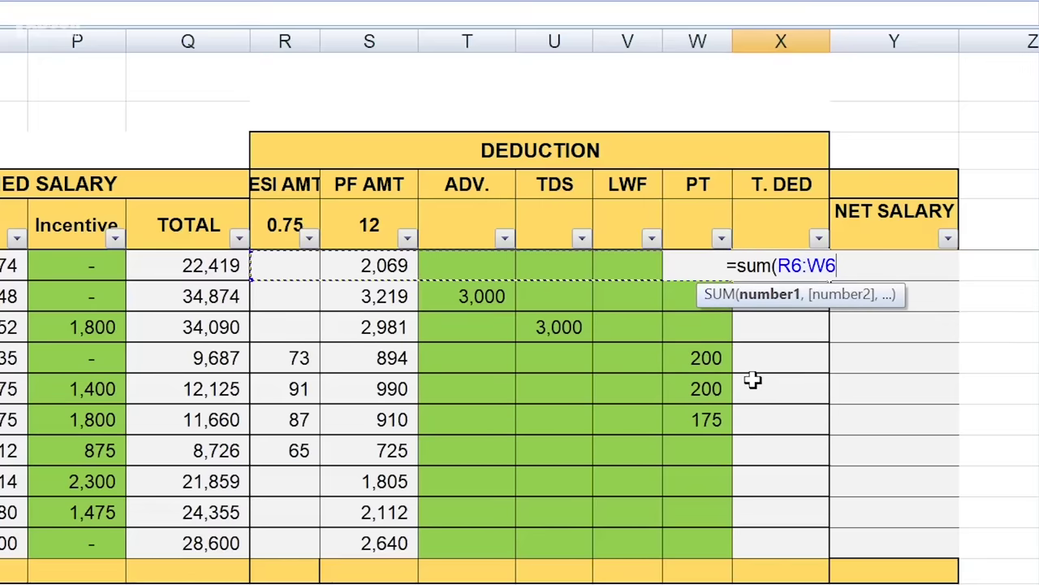
type(")")
key("Return")
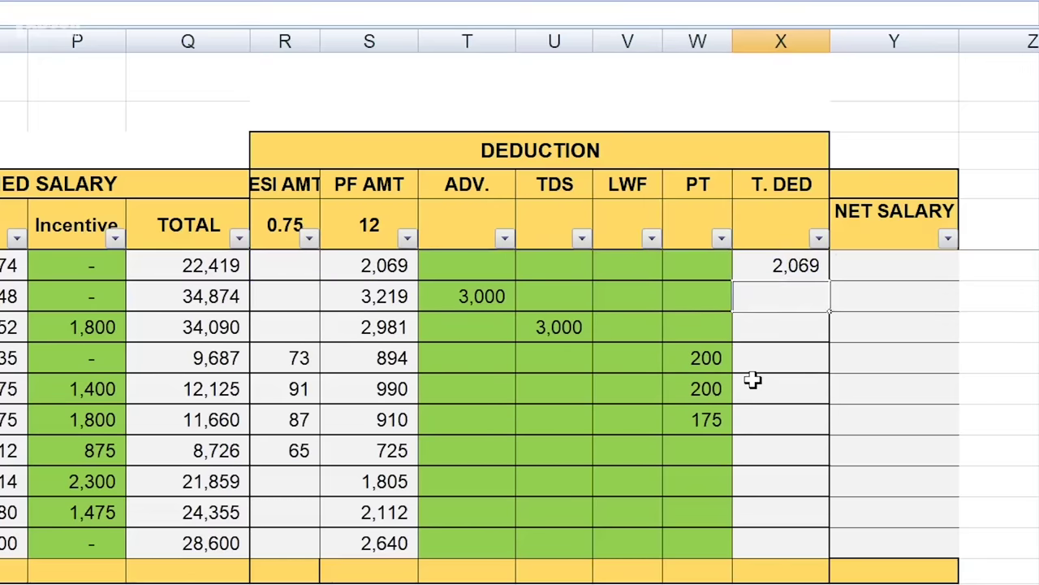